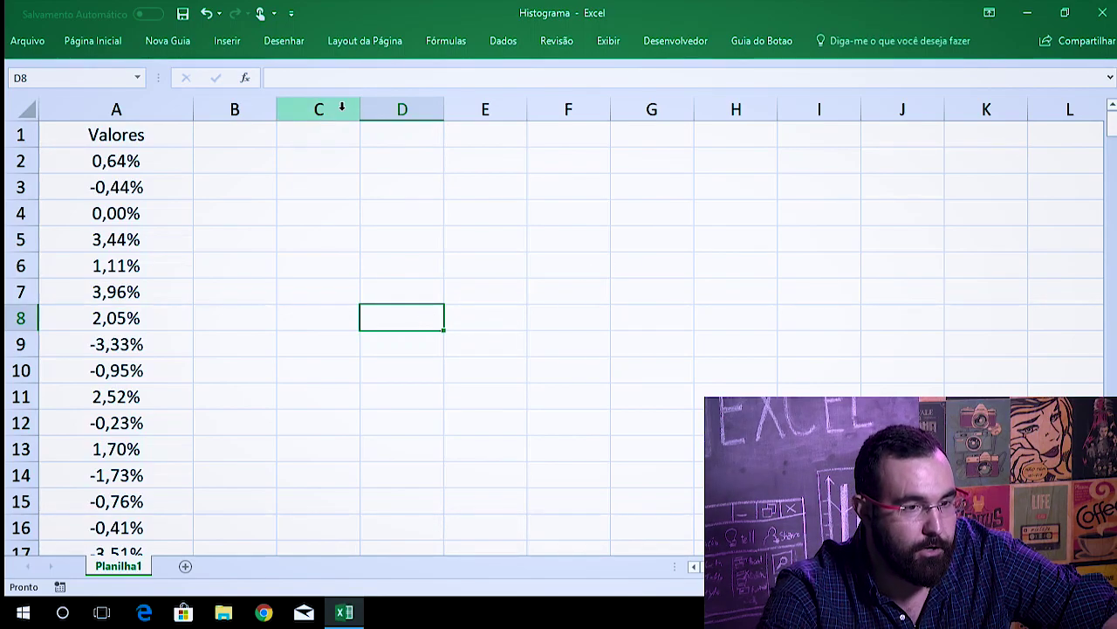
- Enable the Ferramentas de Análise add-in from Excel's Suplementos options
{"action": "left_click", "coordinate": [27, 41]}
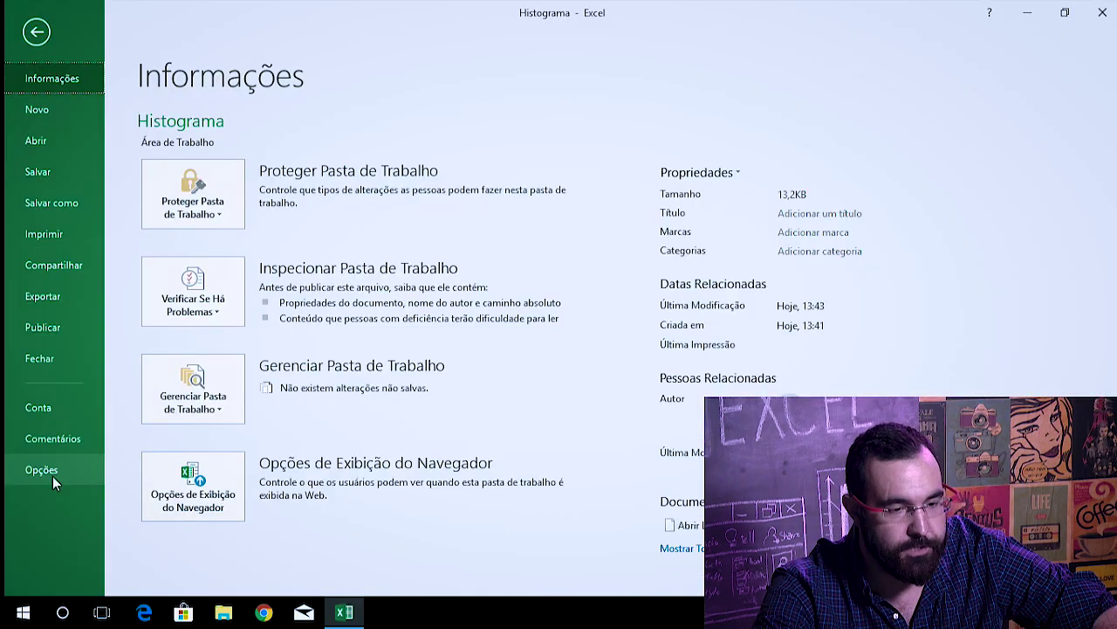
{"action": "left_click", "coordinate": [52, 475]}
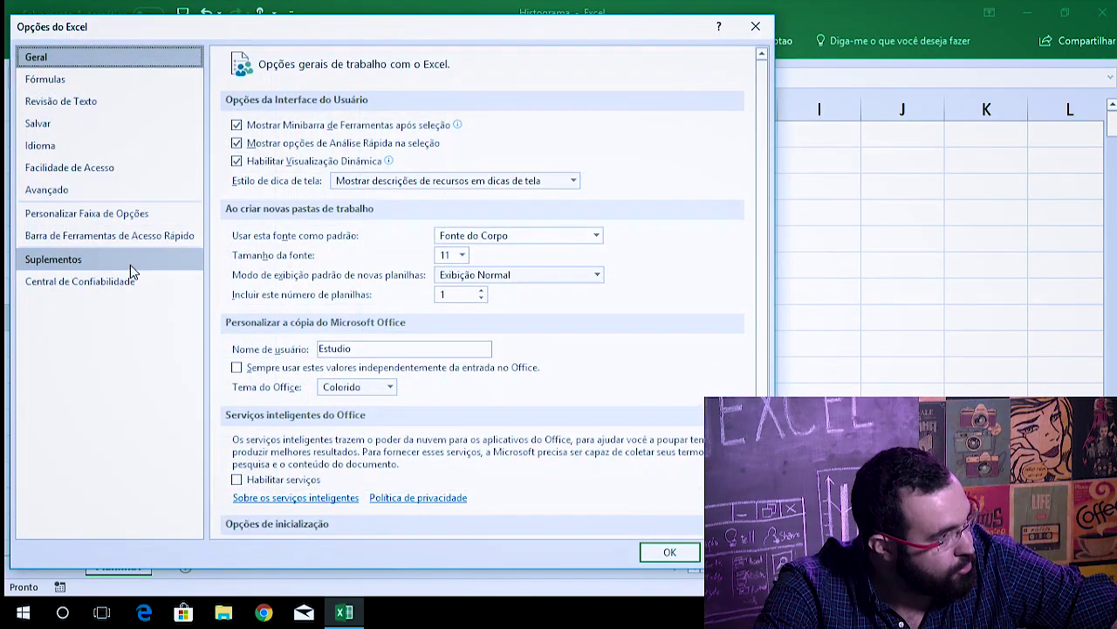
{"action": "left_click", "coordinate": [130, 273]}
{"action": "left_click", "coordinate": [475, 518]}
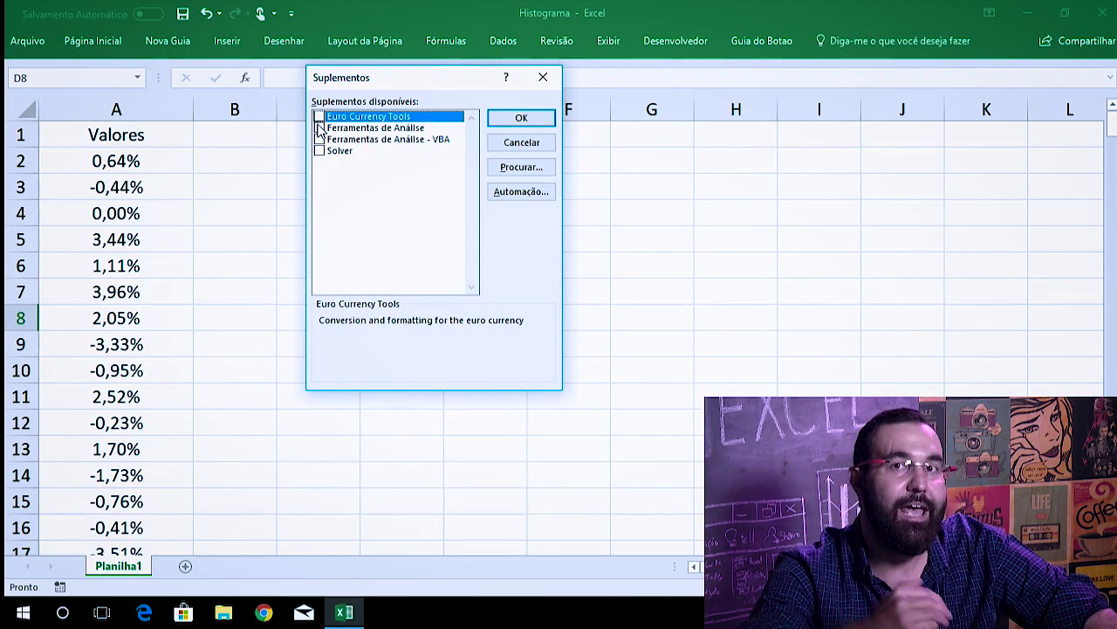
{"action": "left_click", "coordinate": [319, 128]}
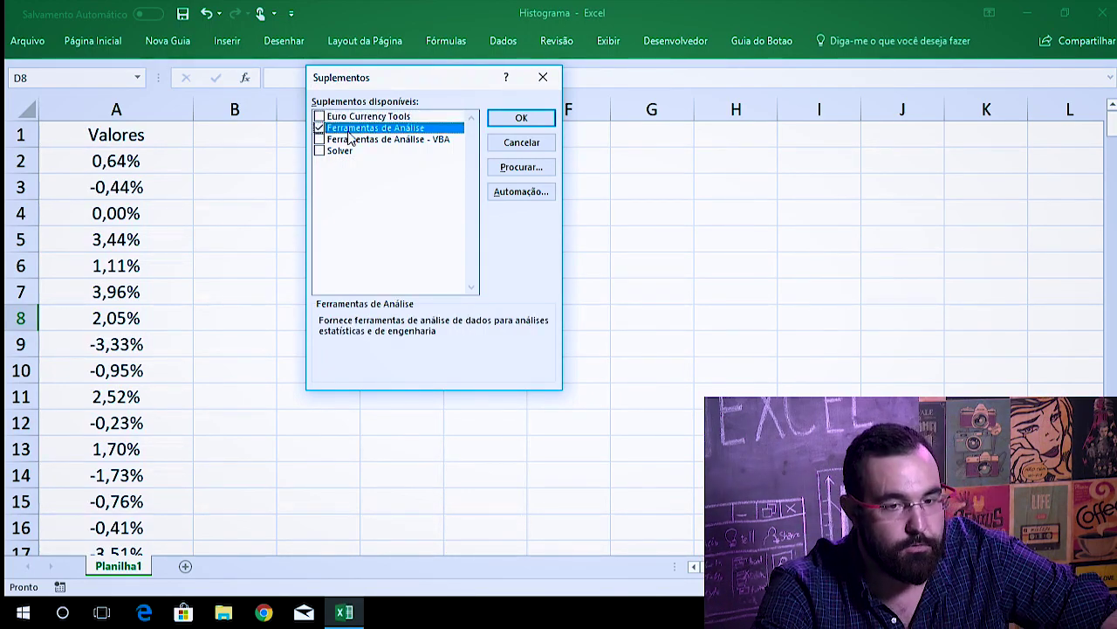
{"action": "left_click", "coordinate": [520, 118]}
{"action": "left_click", "coordinate": [505, 42]}
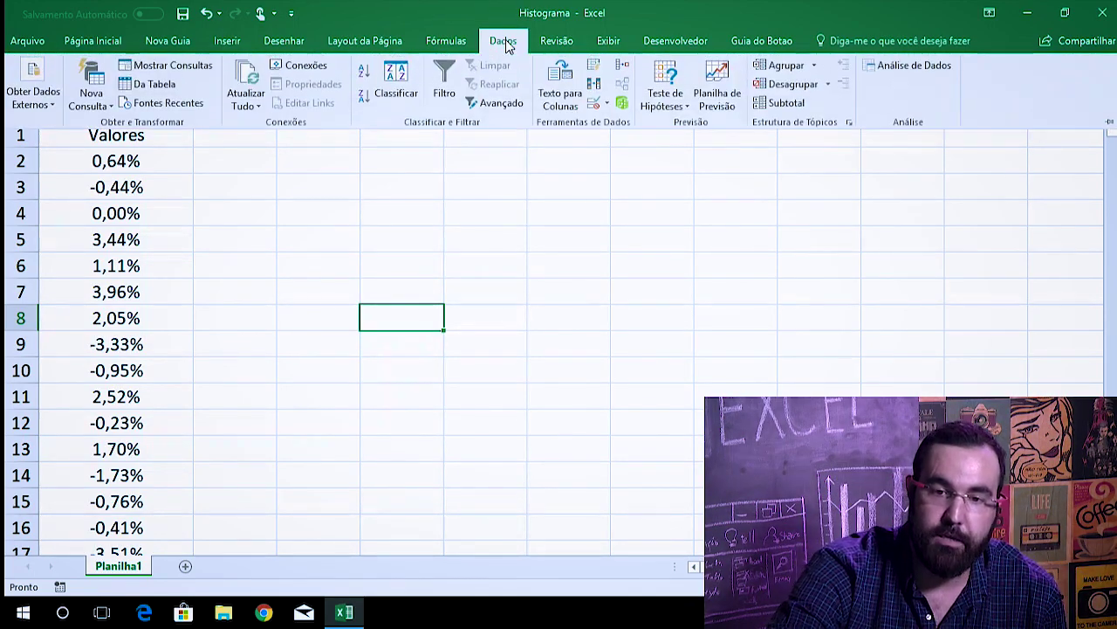
- Choose Histograma from the Análise de Dados tools list
{"action": "left_click", "coordinate": [927, 76]}
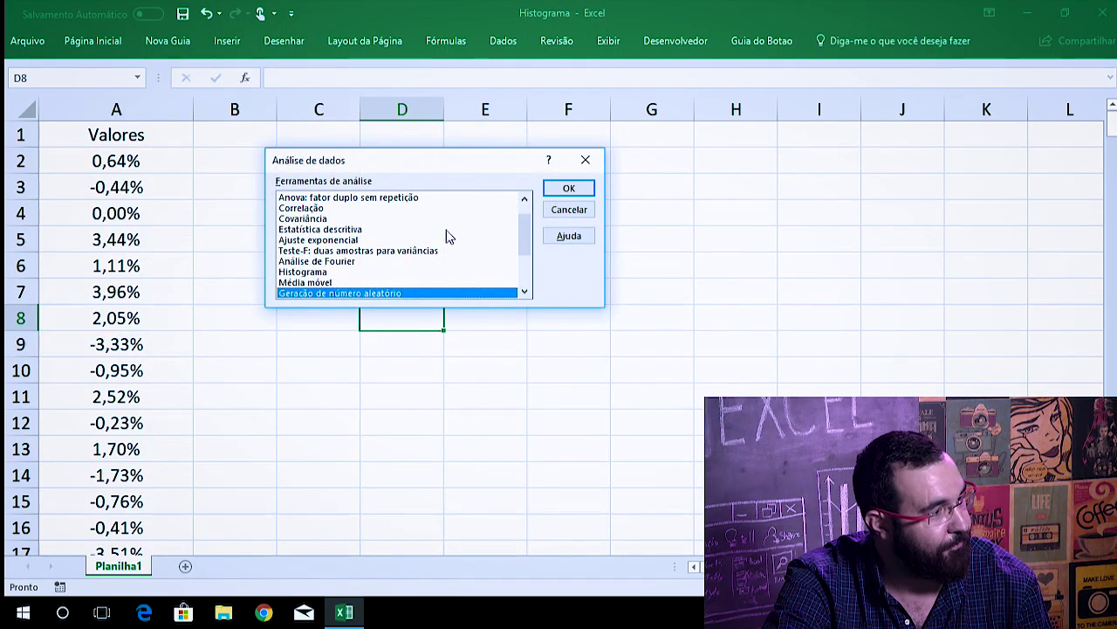
{"action": "scroll", "coordinate": [525, 225], "scroll_direction": "up", "scroll_amount": 1}
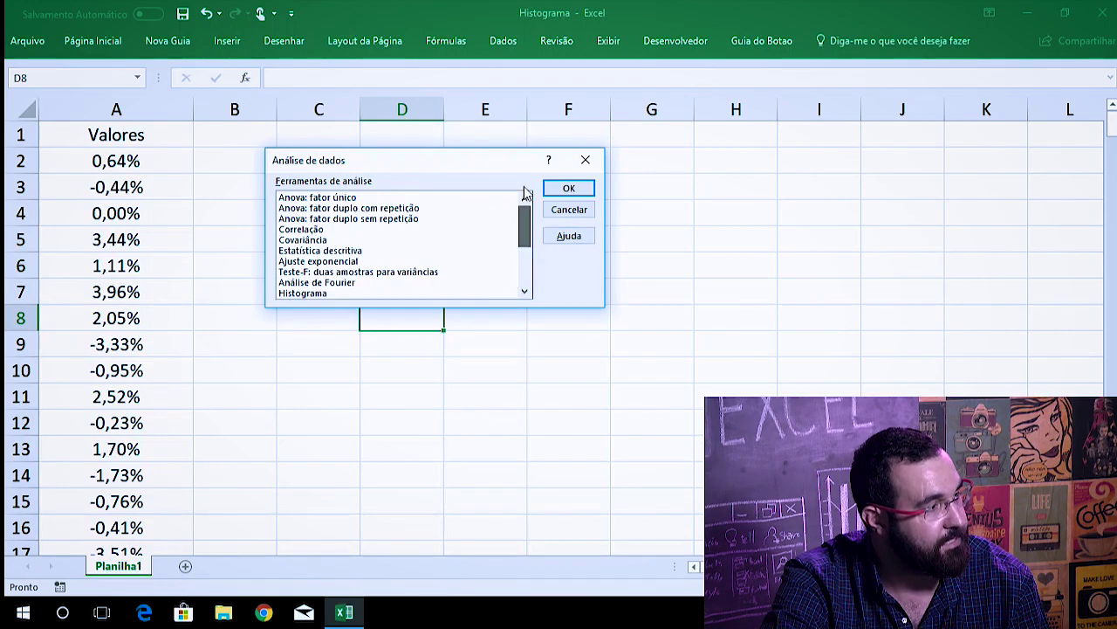
{"action": "scroll", "coordinate": [340, 220], "scroll_direction": "down", "scroll_amount": 3}
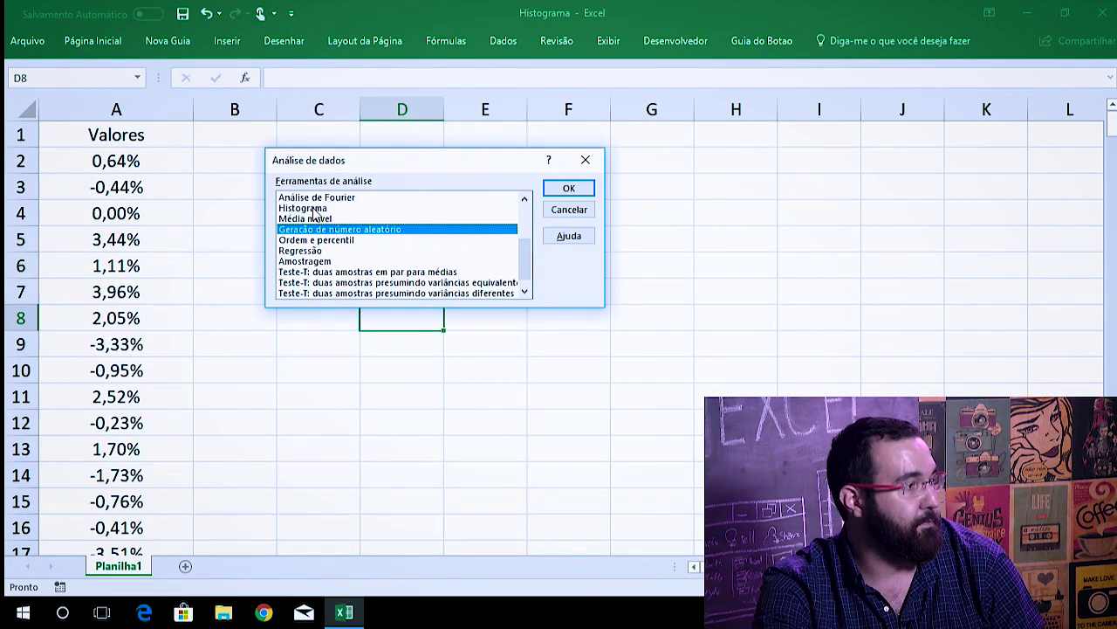
{"action": "left_click", "coordinate": [315, 209]}
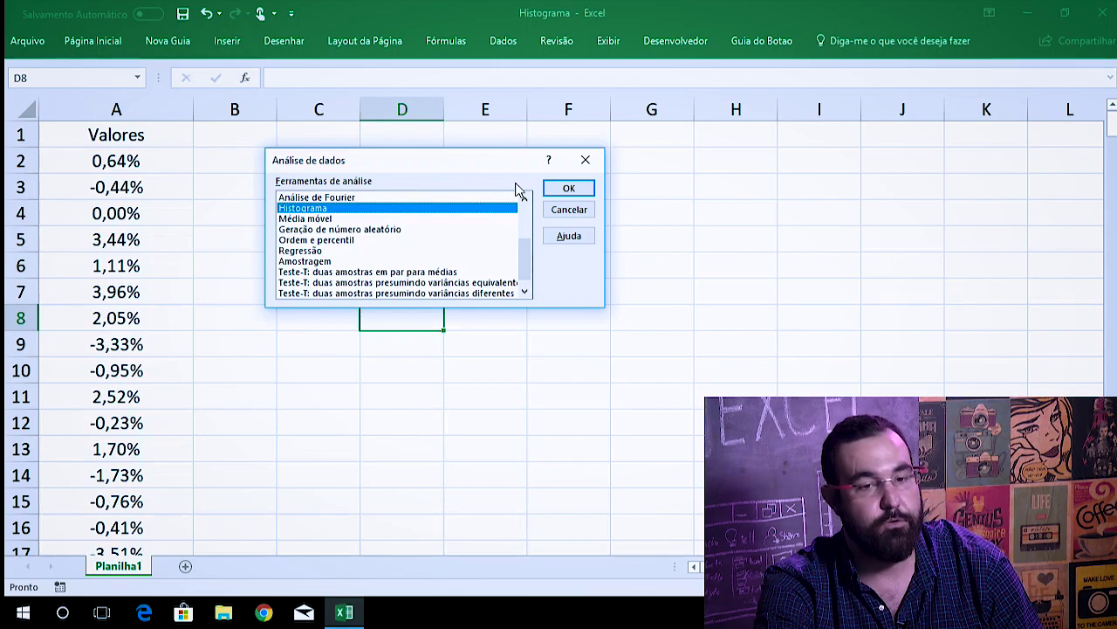
{"action": "left_click", "coordinate": [563, 189]}
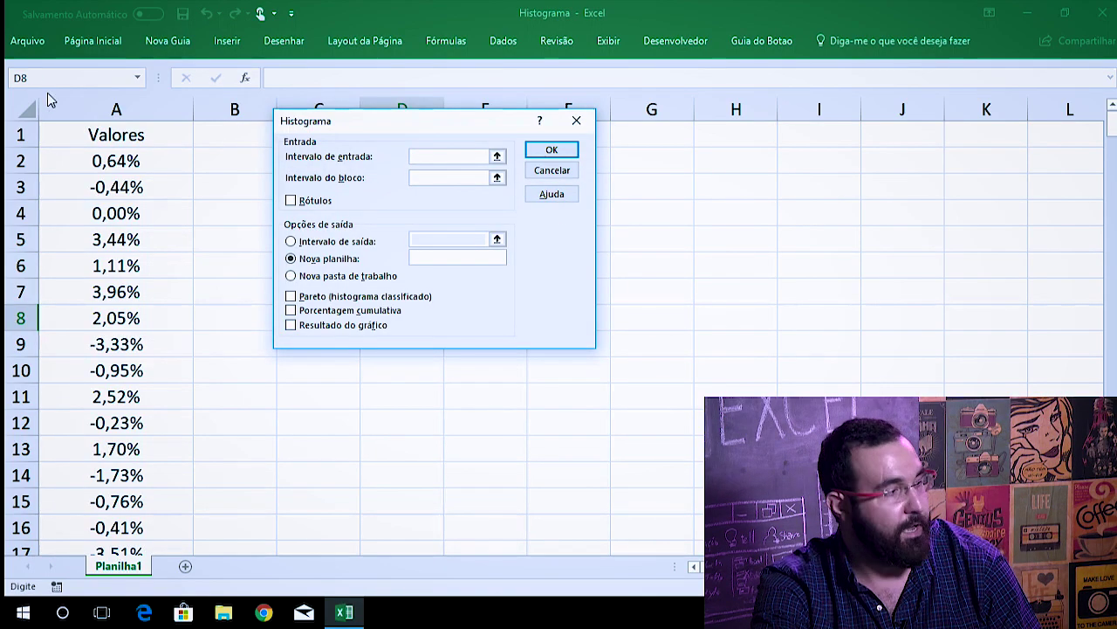
- Run Histograma on input range A2:A262 to produce the Bloco/Frequência table on Planilha2
{"action": "left_click", "coordinate": [149, 152]}
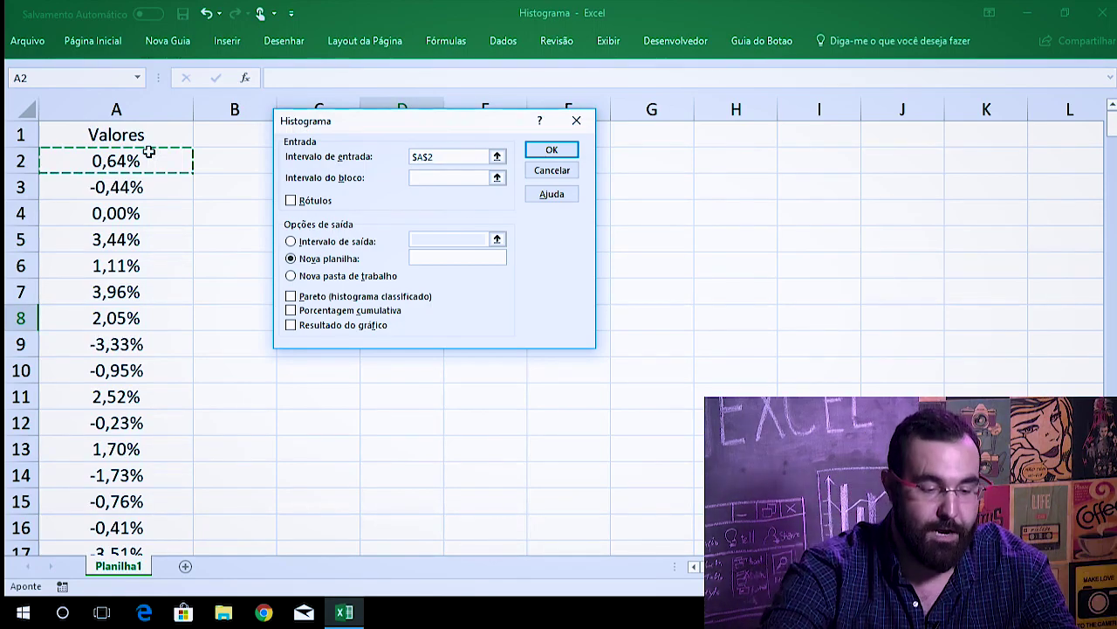
{"action": "key", "text": "ctrl+shift+Down"}
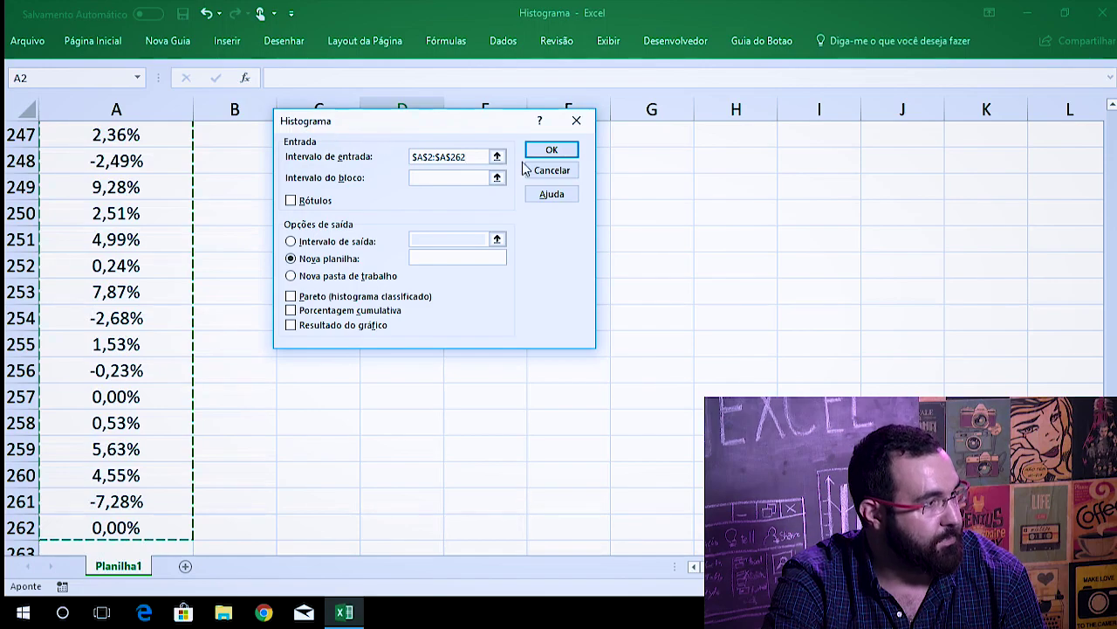
{"action": "left_click", "coordinate": [552, 150]}
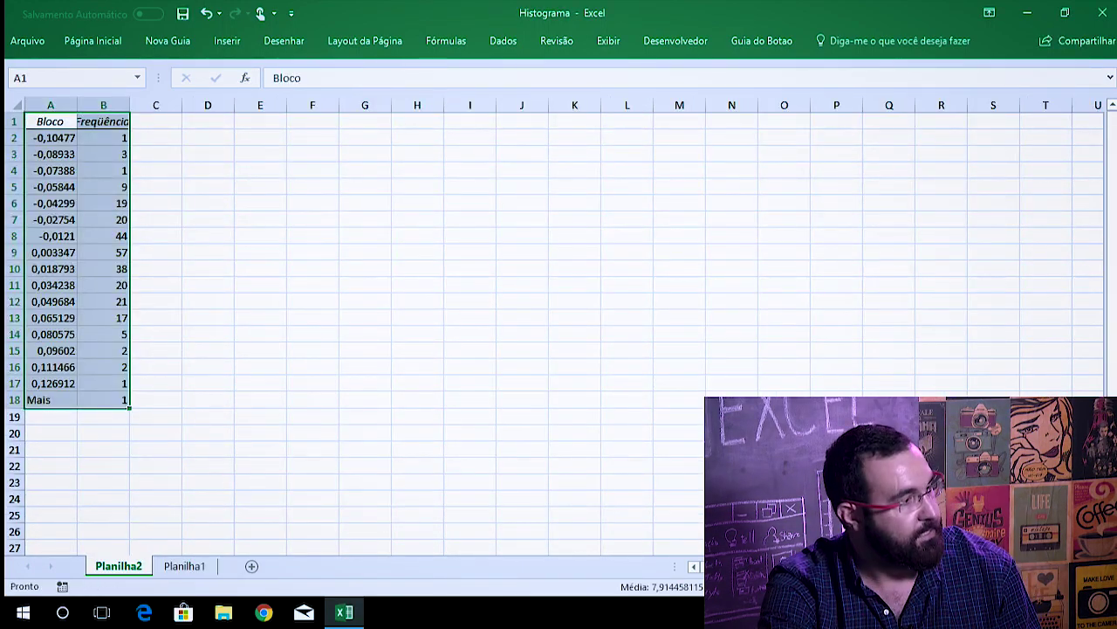
- Chart the Frequência counts B2:B18 as a clustered column chart beside the table, then return to Planilha1
{"action": "scroll", "coordinate": [105, 140], "scroll_direction": "up", "scroll_amount": 3}
{"action": "mouse_move", "coordinate": [110, 145]}
{"action": "left_mouse_down"}
{"action": "mouse_move", "coordinate": [143, 534]}
{"action": "mouse_move", "coordinate": [140, 402]}
{"action": "left_mouse_up"}
{"action": "left_click", "coordinate": [227, 41]}
{"action": "left_click", "coordinate": [437, 67]}
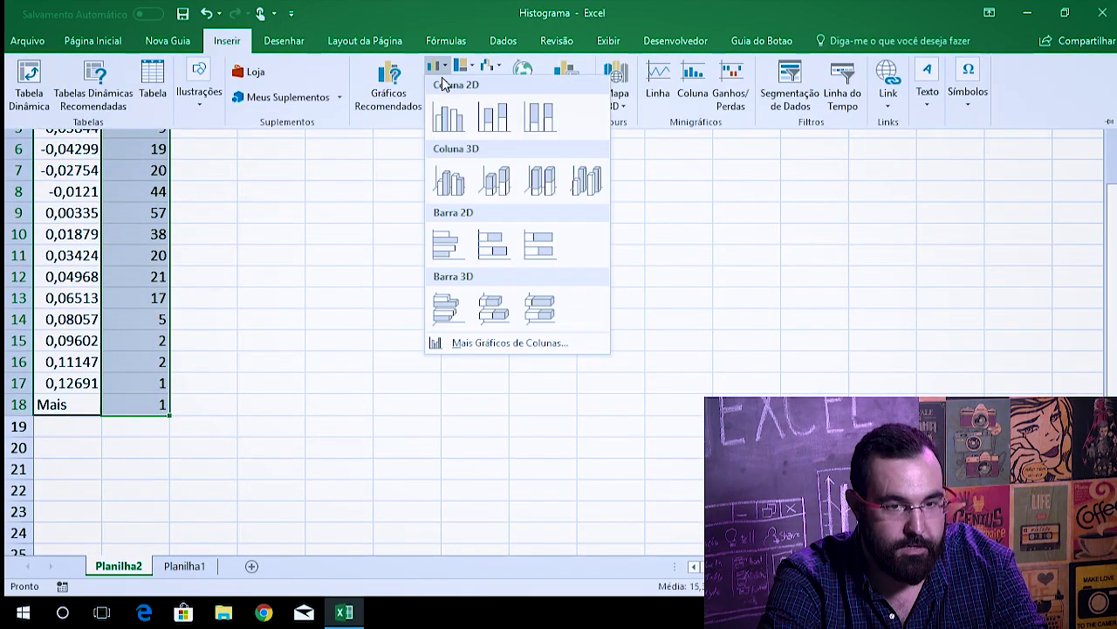
{"action": "left_click", "coordinate": [446, 122]}
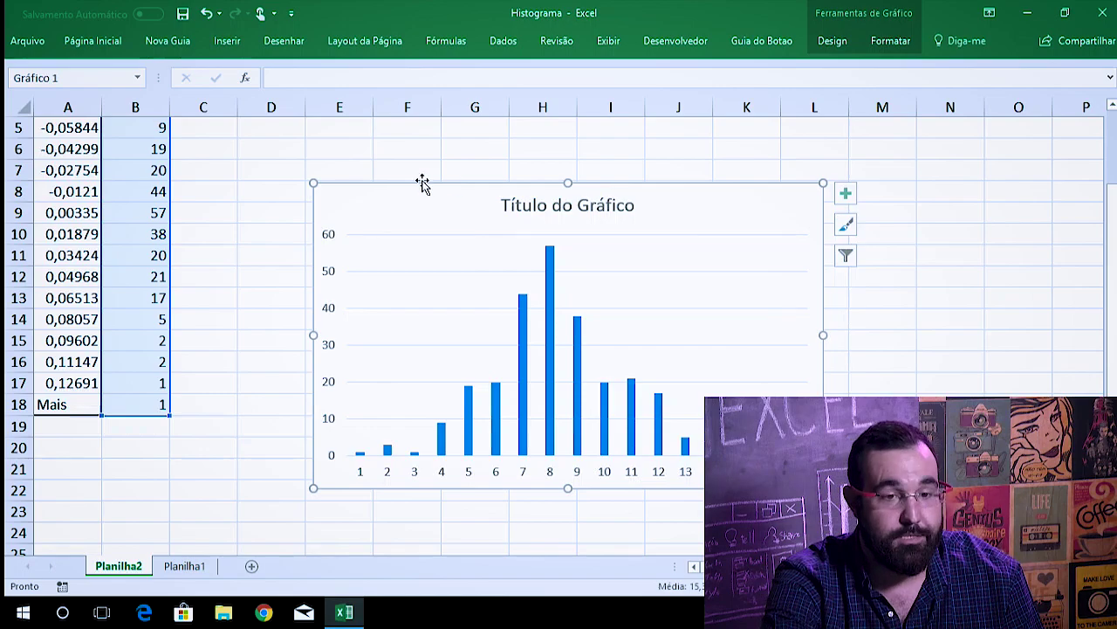
{"action": "left_click_drag", "start_coordinate": [403, 204], "coordinate": [273, 144]}
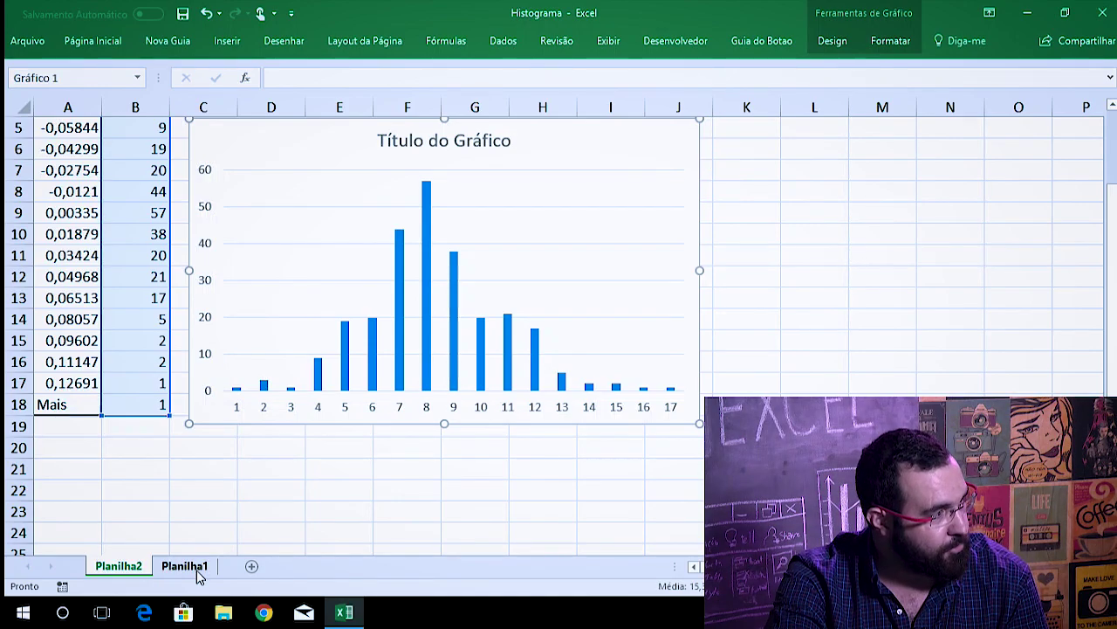
{"action": "left_click", "coordinate": [188, 566]}
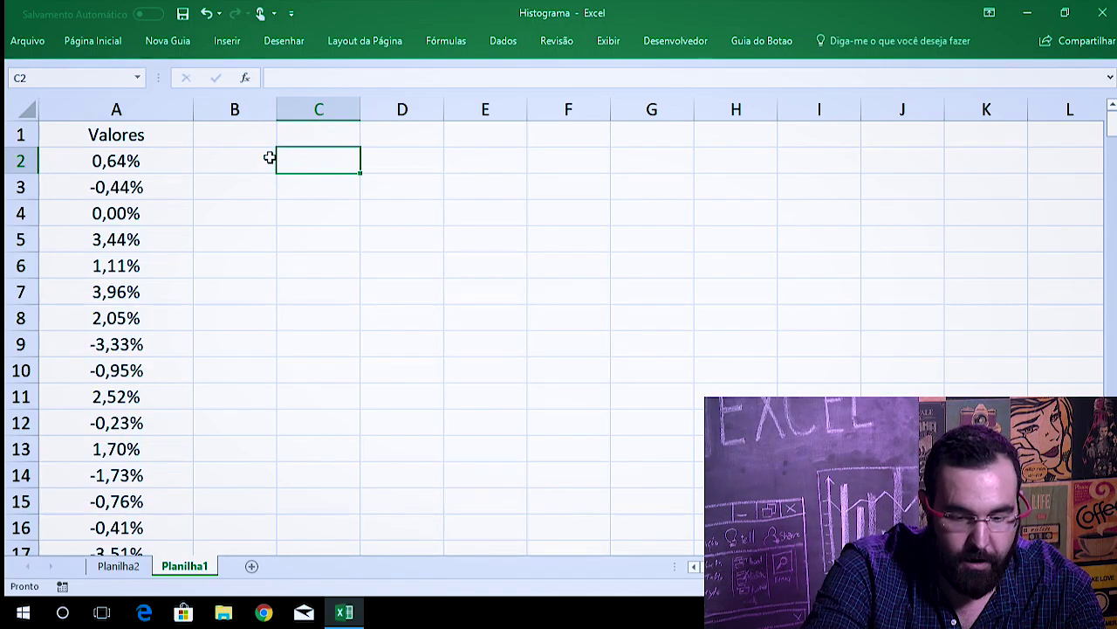
- Add an Amostra label in C2 and =CONT.NÚM(A2:A262) in D2, giving 261
{"action": "type", "text": "Amostra"}
{"action": "key", "text": "Tab"}
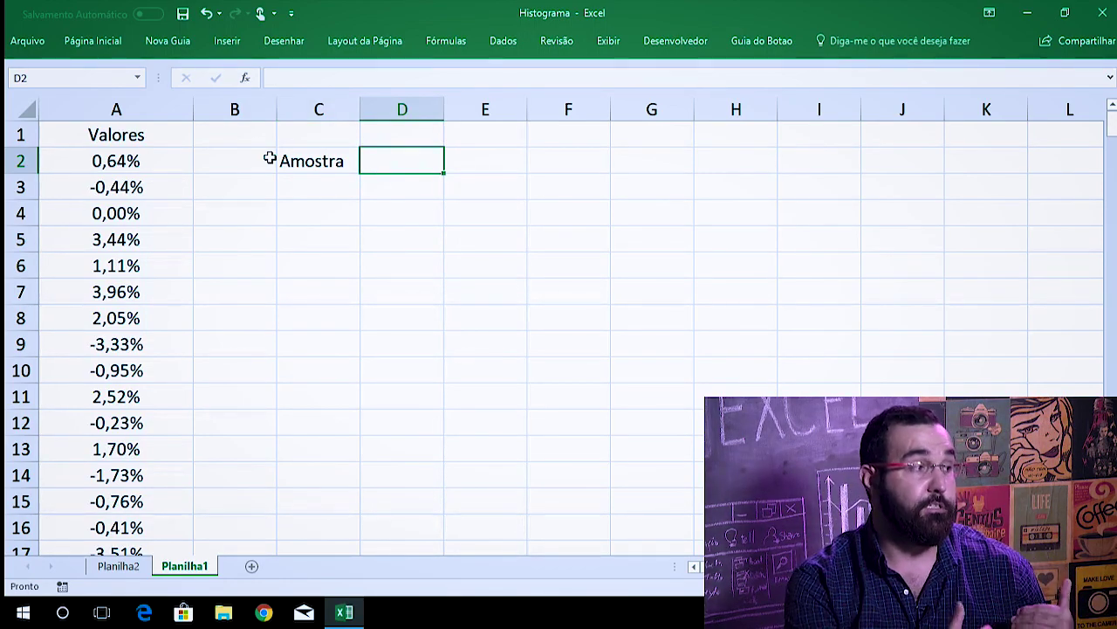
{"action": "type", "text": "=cont"}
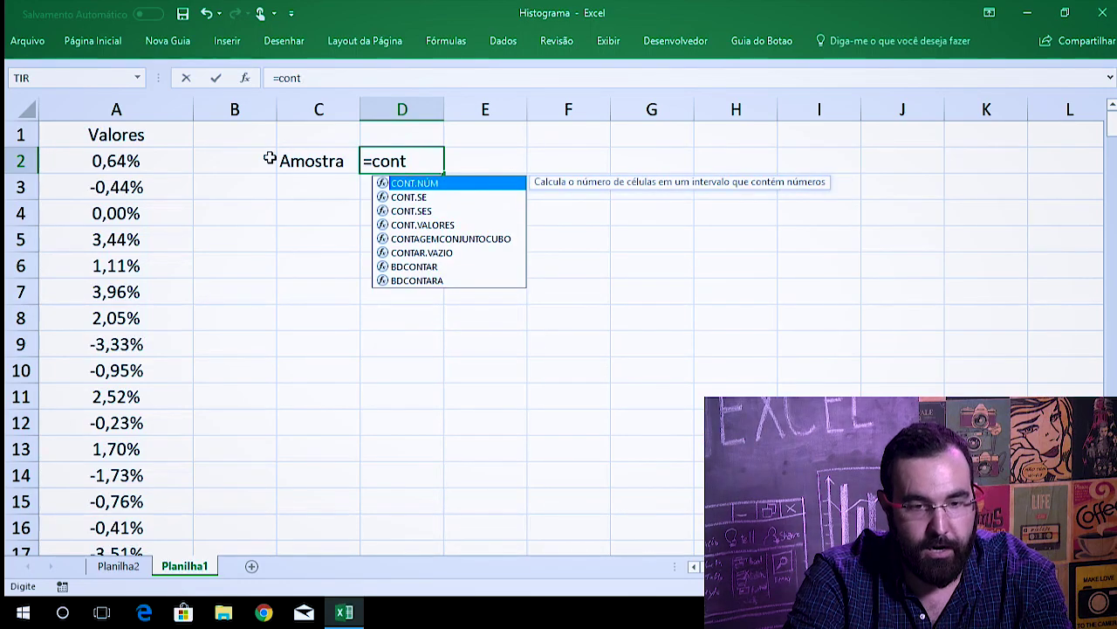
{"action": "key", "text": "Tab"}
{"action": "left_click", "coordinate": [138, 164]}
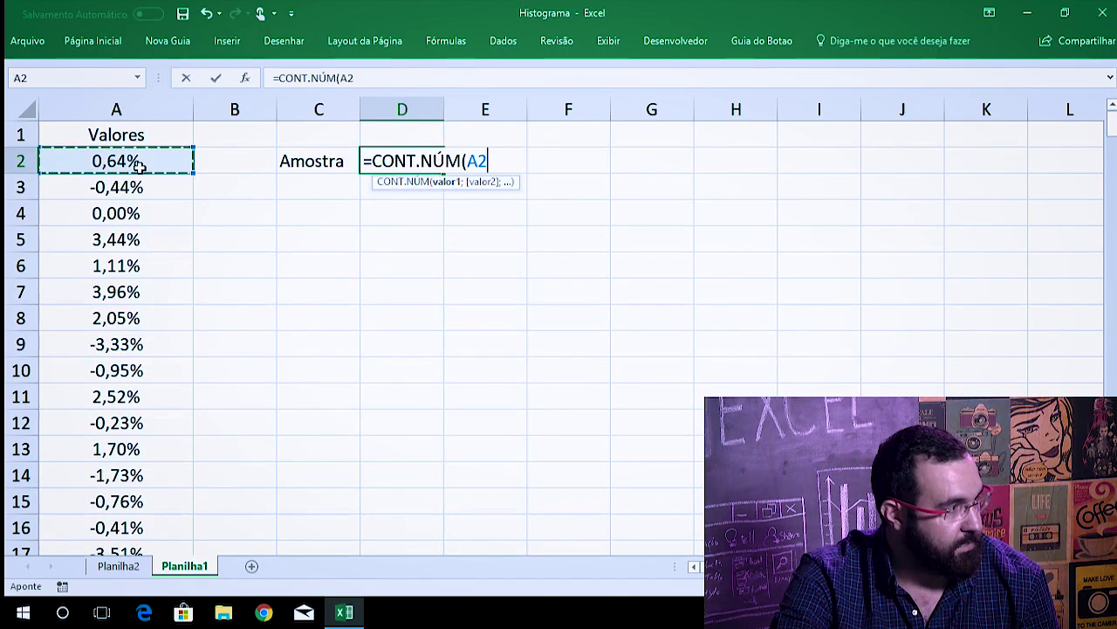
{"action": "key", "text": "ctrl+shift+Down"}
{"action": "key", "text": "Return"}
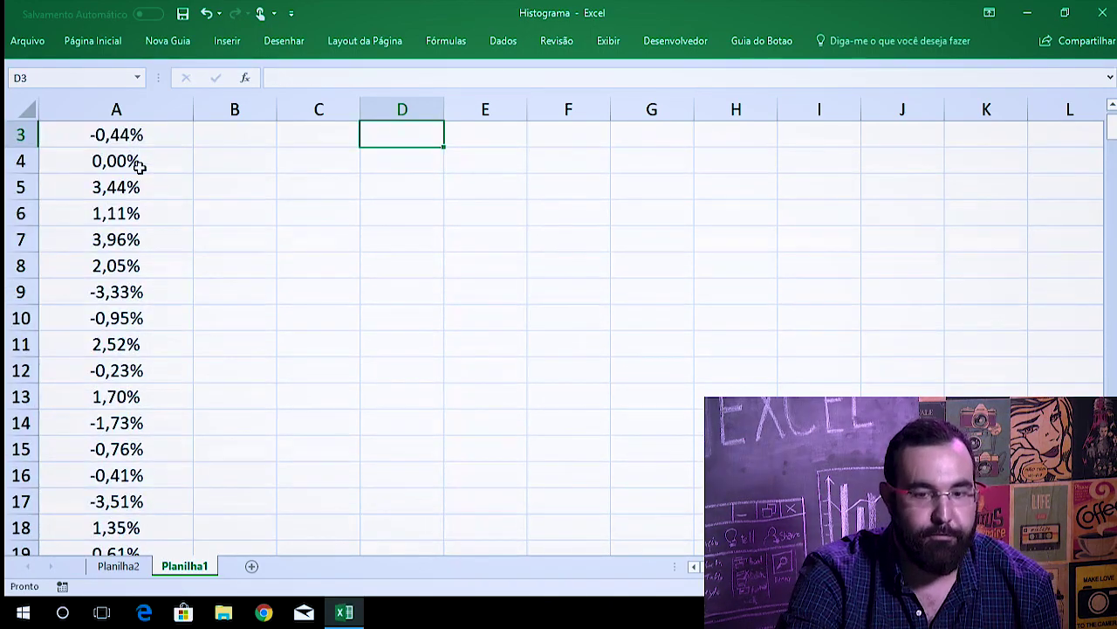
{"action": "key", "text": "Up"}
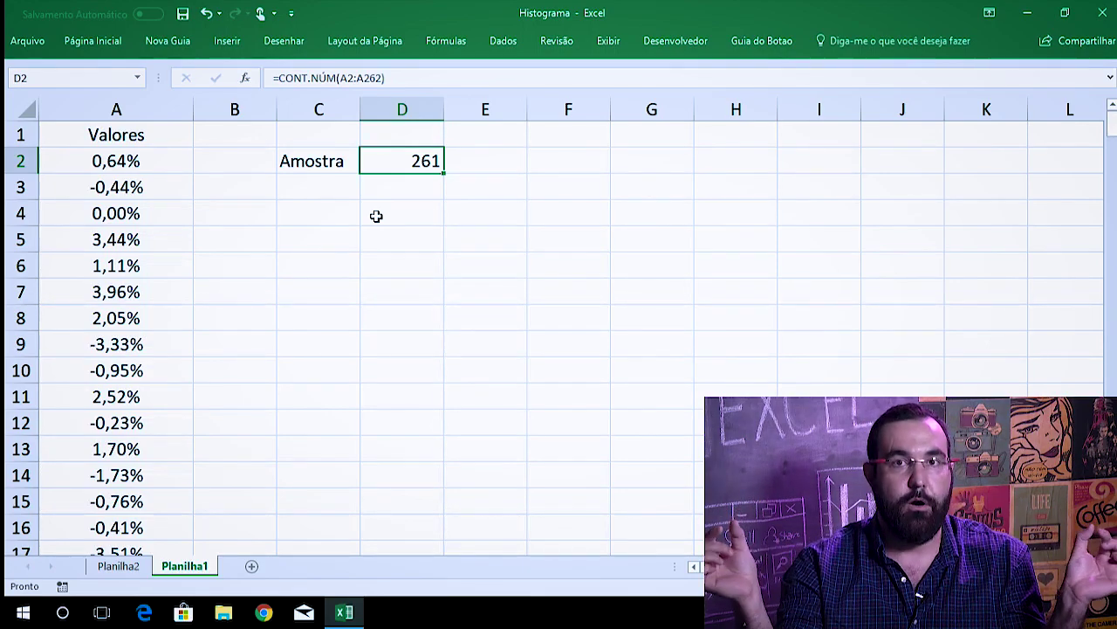
- Add a Mínimo row in C3 with =MÍNIMO of the values in D3, giving -10,48%
{"action": "left_click", "coordinate": [294, 182]}
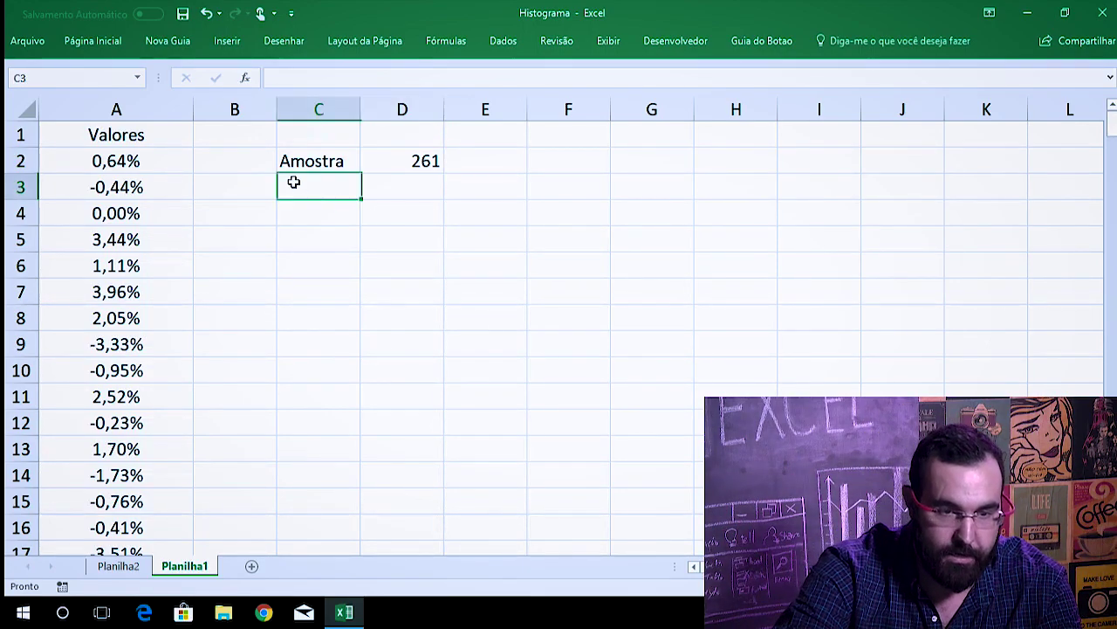
{"action": "type", "text": "Mínimo"}
{"action": "key", "text": "Tab"}
{"action": "type", "text": "="}
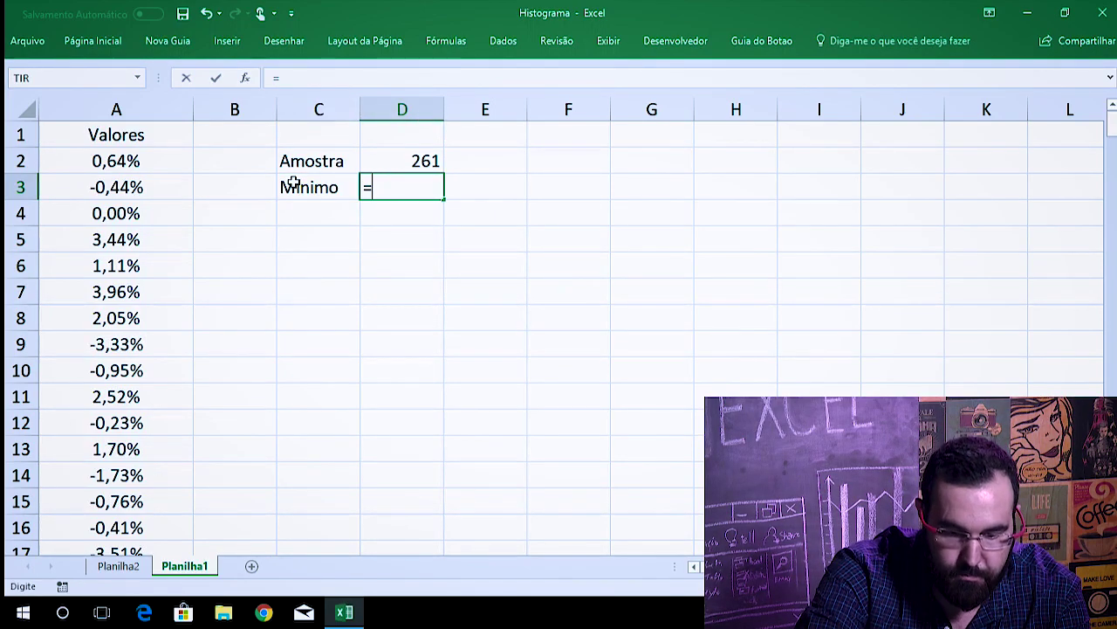
{"action": "type", "text": "m"}
{"action": "key", "text": "Tab"}
{"action": "key", "text": "Left"}
{"action": "key", "text": "Left"}
{"action": "key", "text": "Left"}
{"action": "key", "text": "Up"}
{"action": "key", "text": "ctrl+shift+Down"}
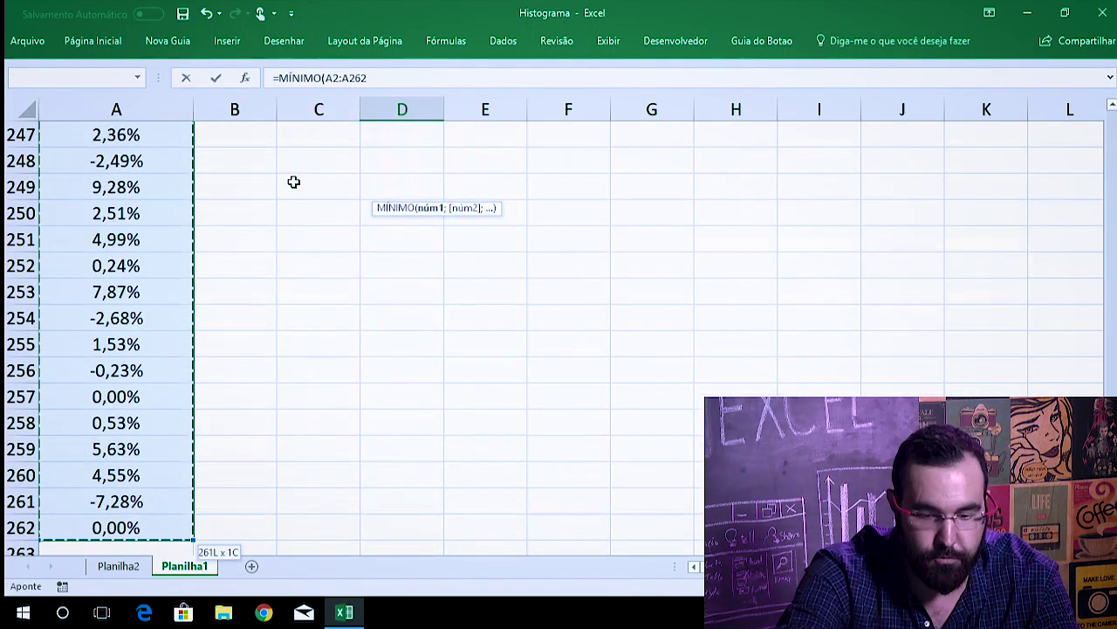
{"action": "key", "text": "Return"}
- Add a Maximo row in C4 with =MÁXIMO(A3:A262) in D4, giving 14,24%
{"action": "type", "text": "Maximo"}
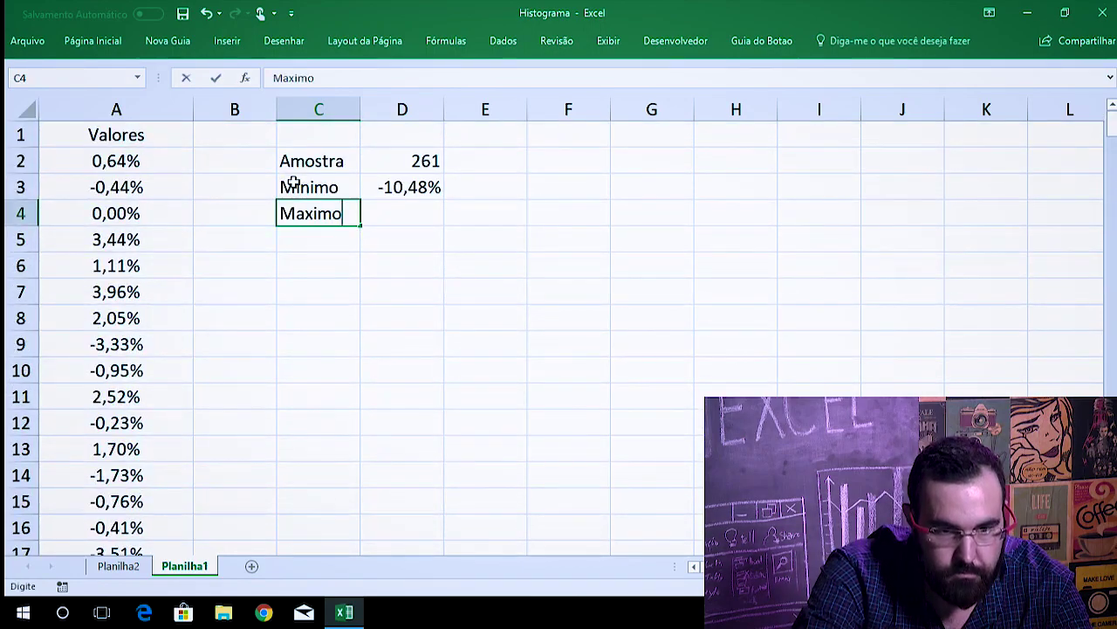
{"action": "key", "text": "Tab"}
{"action": "type", "text": "=m"}
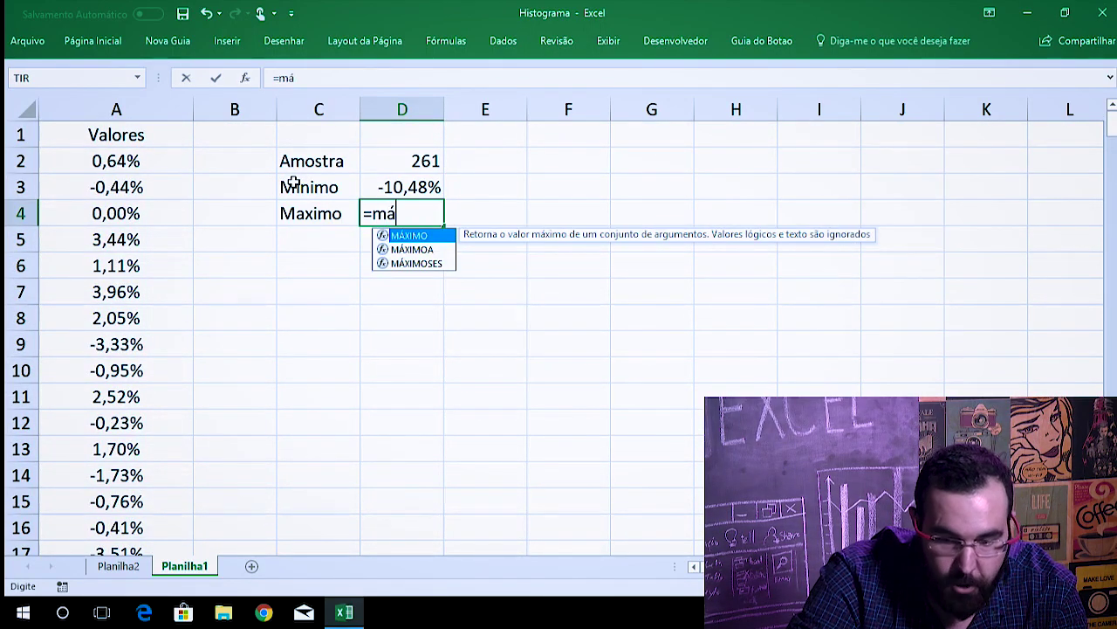
{"action": "key", "text": "Tab"}
{"action": "key", "text": "Left"}
{"action": "key", "text": "Left"}
{"action": "key", "text": "Left"}
{"action": "key", "text": "Up"}
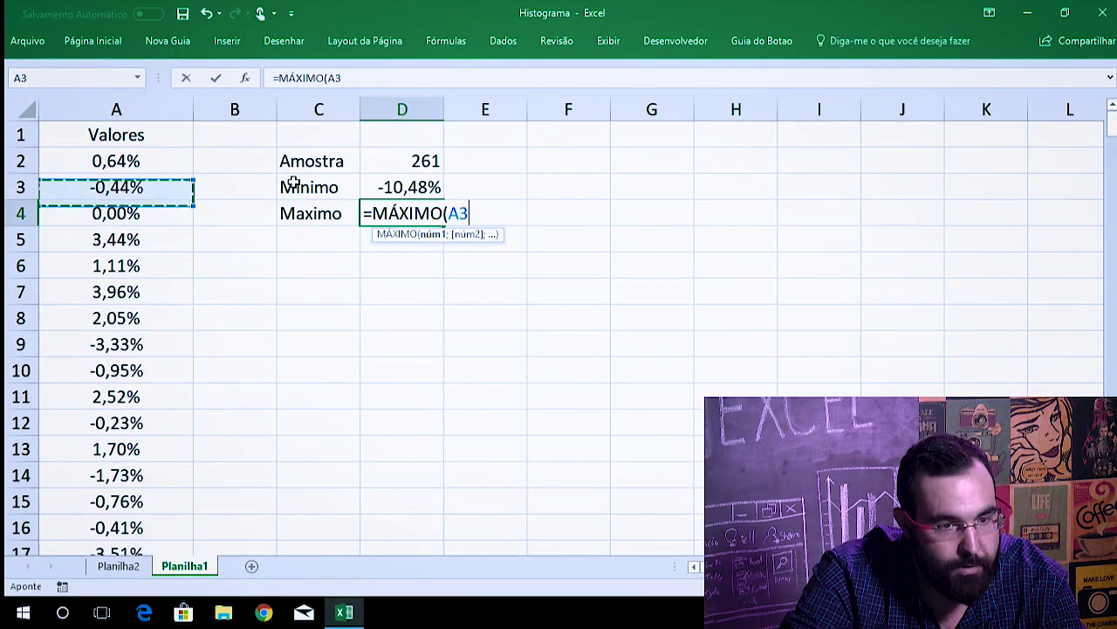
{"action": "key", "text": "ctrl+shift+Down"}
{"action": "key", "text": "shift+Tab"}
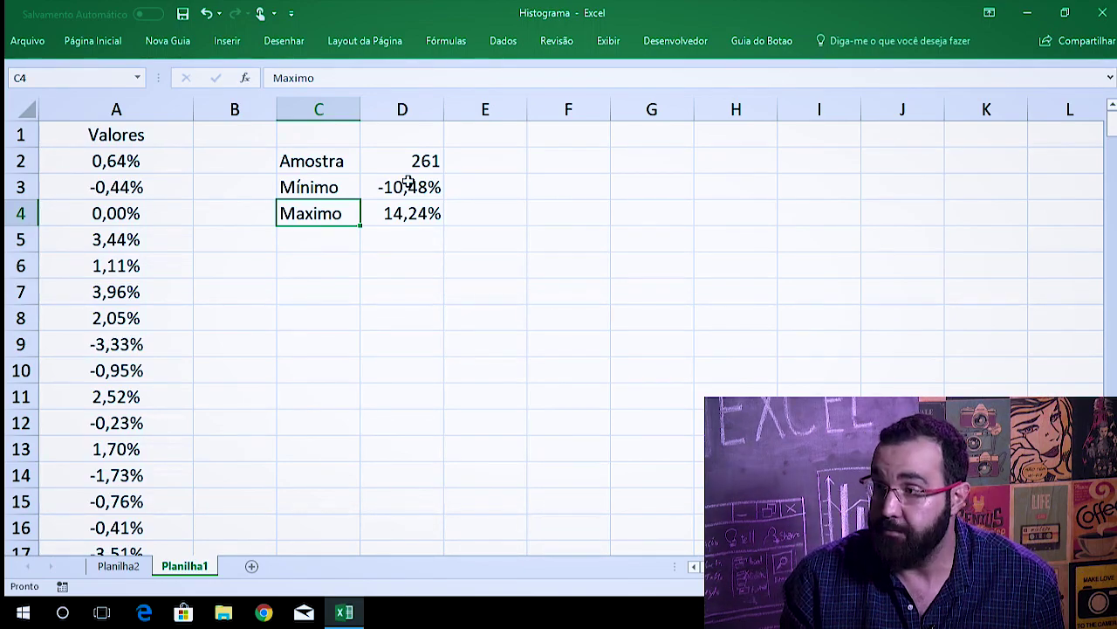
- Label C5 Classes and enter =RAIZ(D2) in D5, the square root of the sample size
{"action": "key", "text": "Down"}
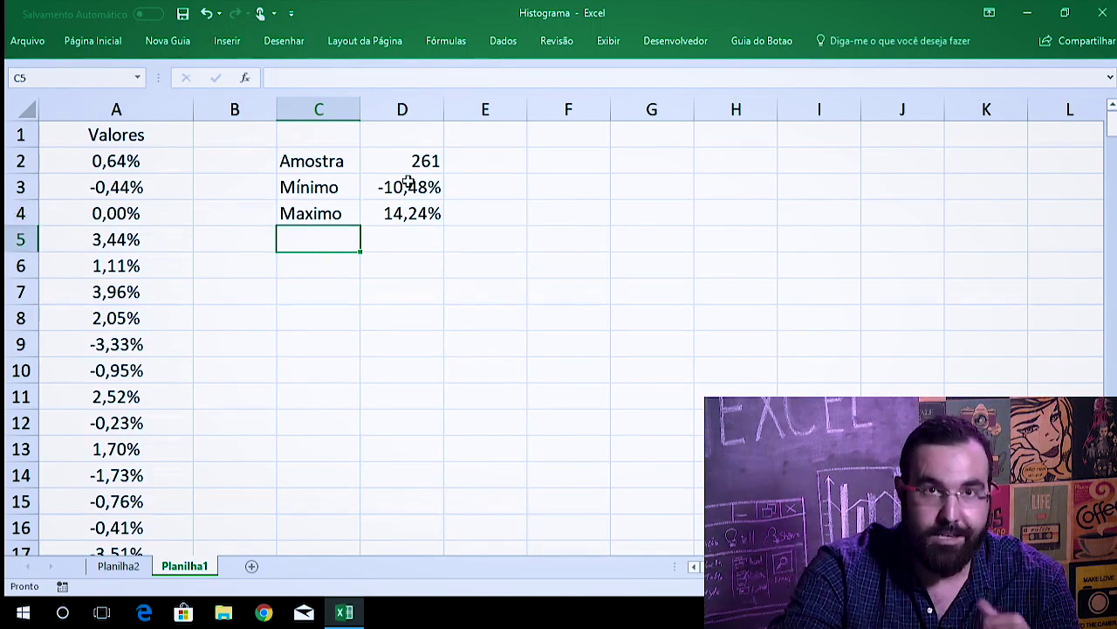
{"action": "type", "text": "Cl"}
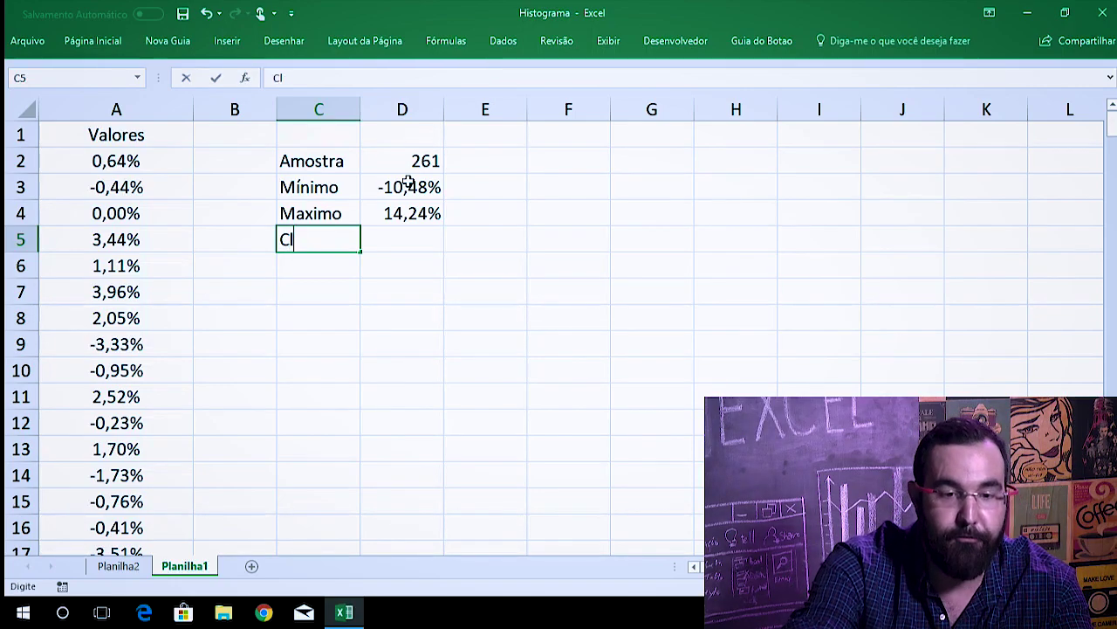
{"action": "type", "text": "asses"}
{"action": "key", "text": "Tab"}
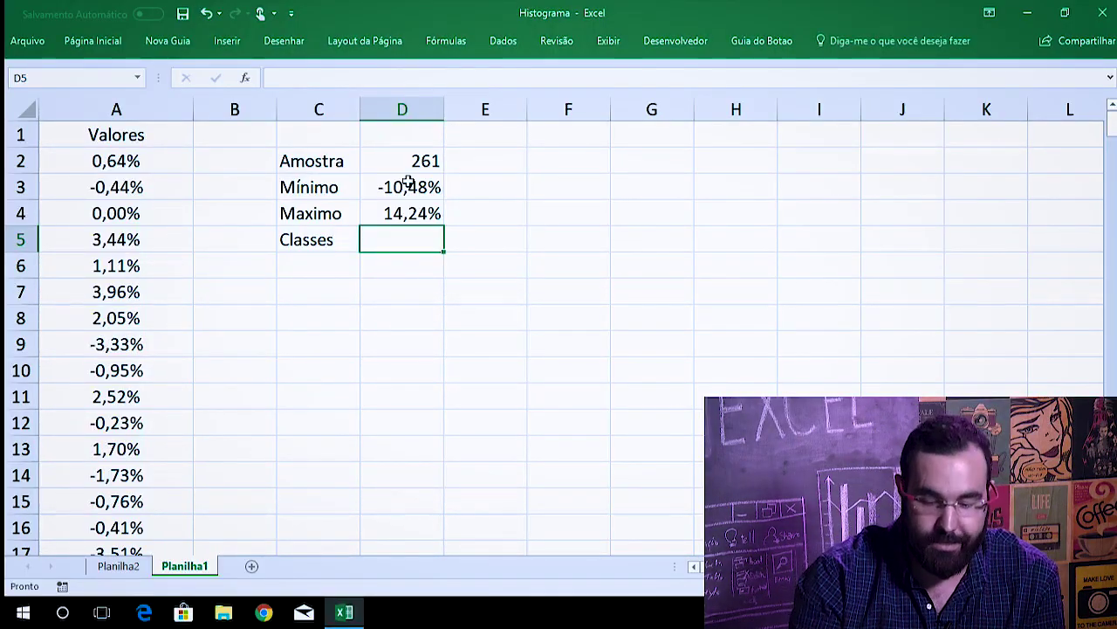
{"action": "type", "text": "=rai"}
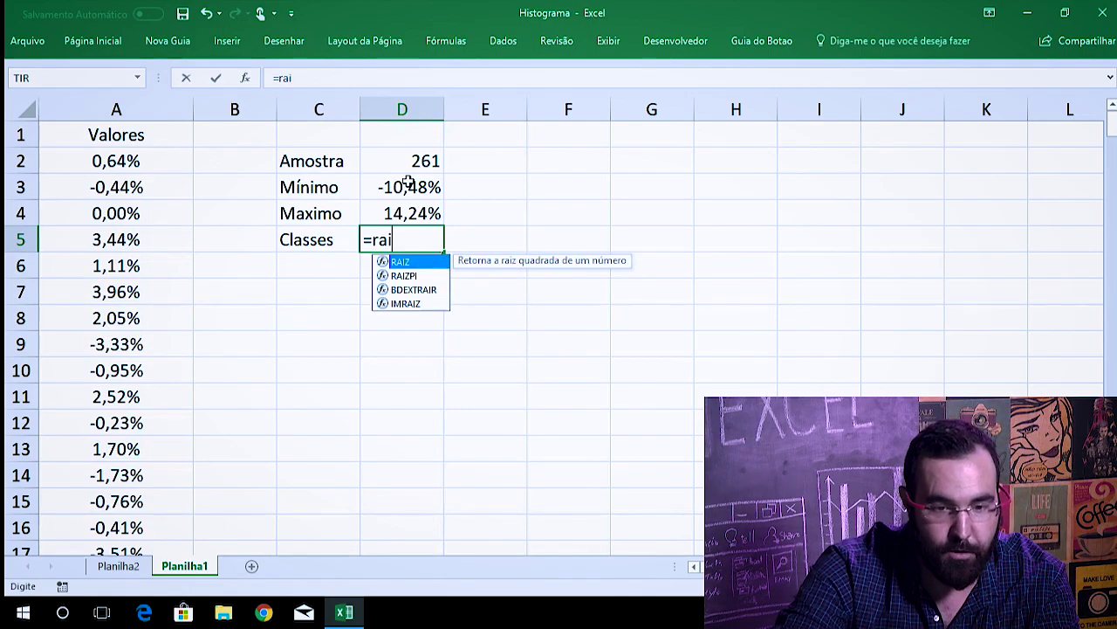
{"action": "key", "text": "Tab"}
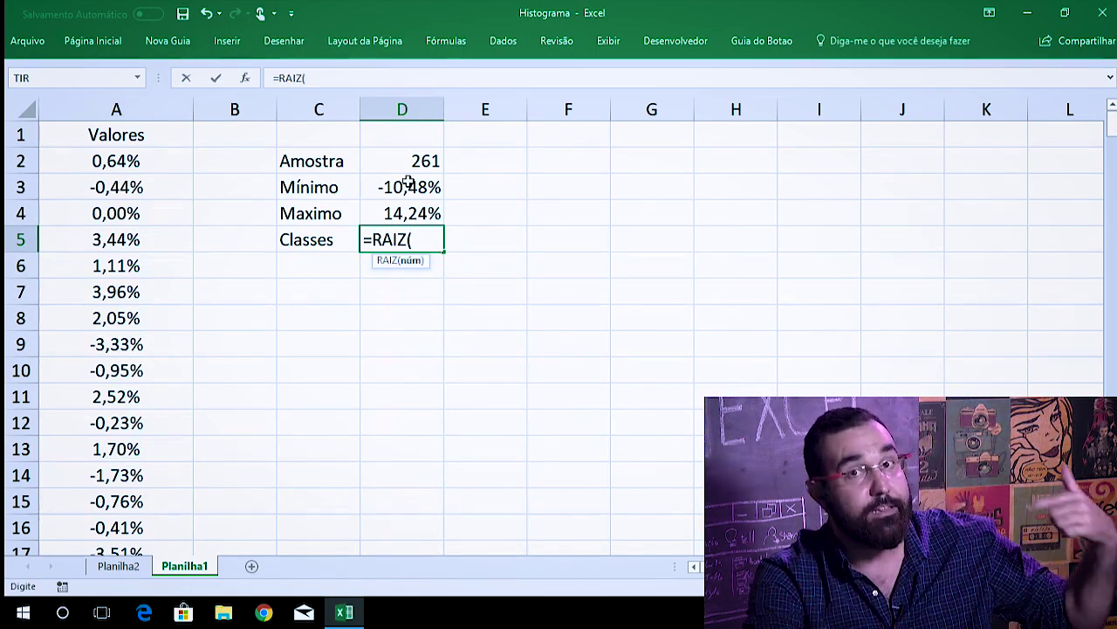
{"action": "key", "text": "Up"}
{"action": "key", "text": "Up"}
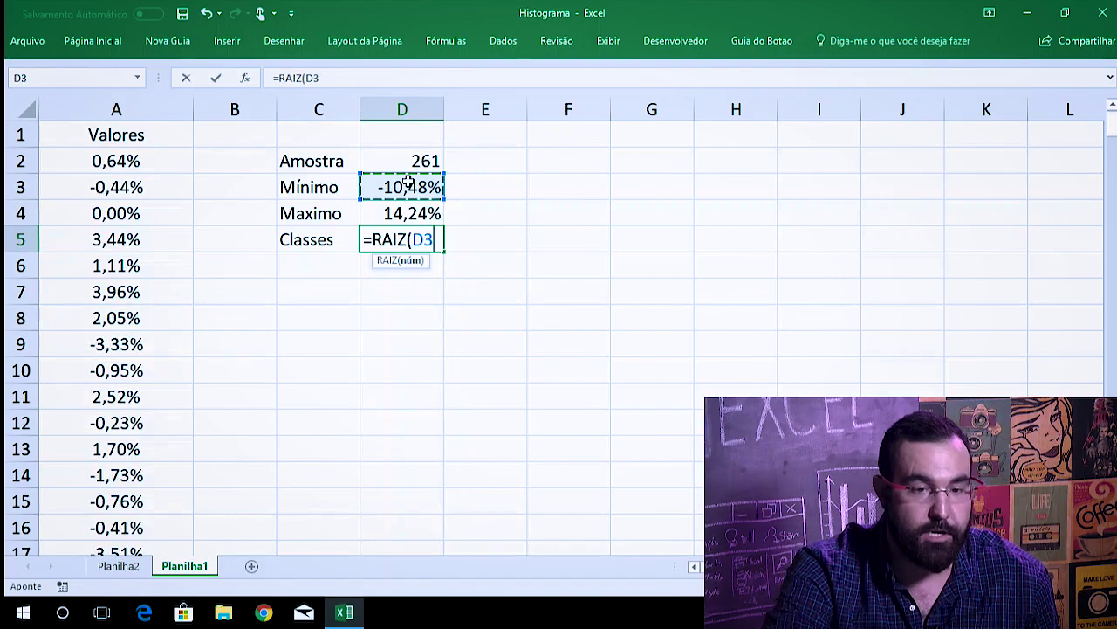
{"action": "key", "text": "Up"}
{"action": "key", "text": "Up"}
{"action": "key", "text": "Down"}
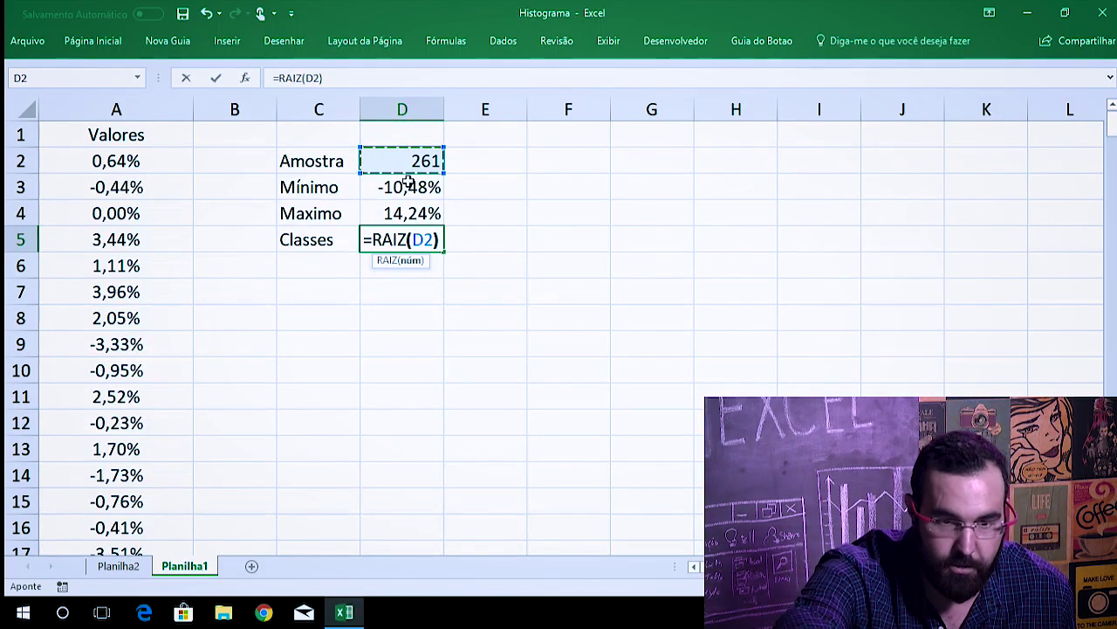
{"action": "key", "text": "Return"}
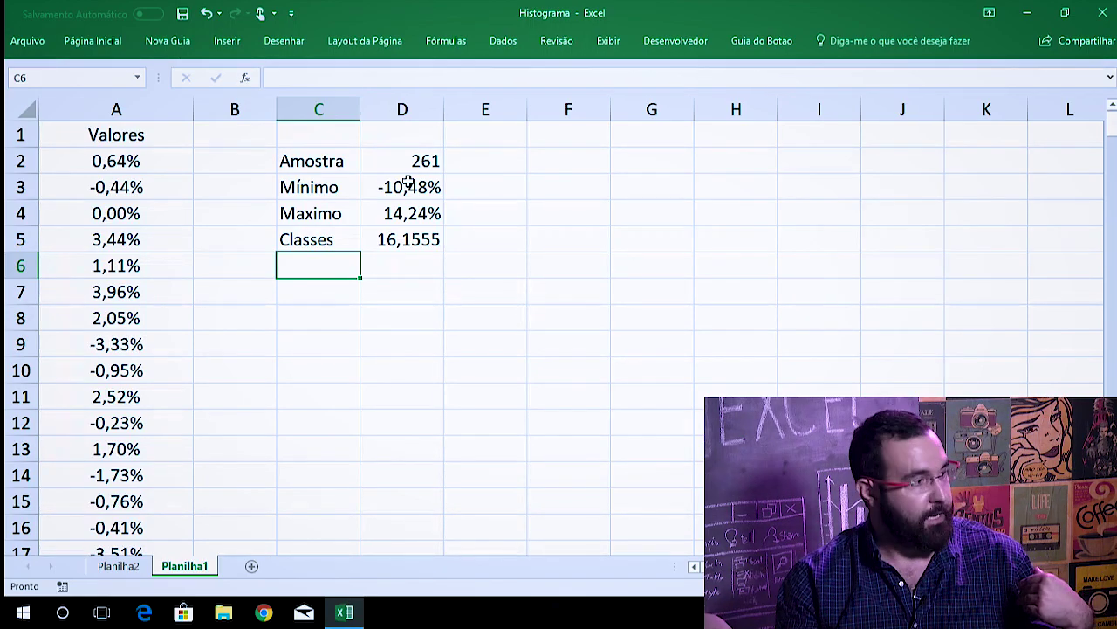
- Wrap the D5 formula in INT so it becomes =INT(RAIZ(D2)), giving 16
{"action": "key", "text": "Up"}
{"action": "key", "text": "Right"}
{"action": "key", "text": "F2"}
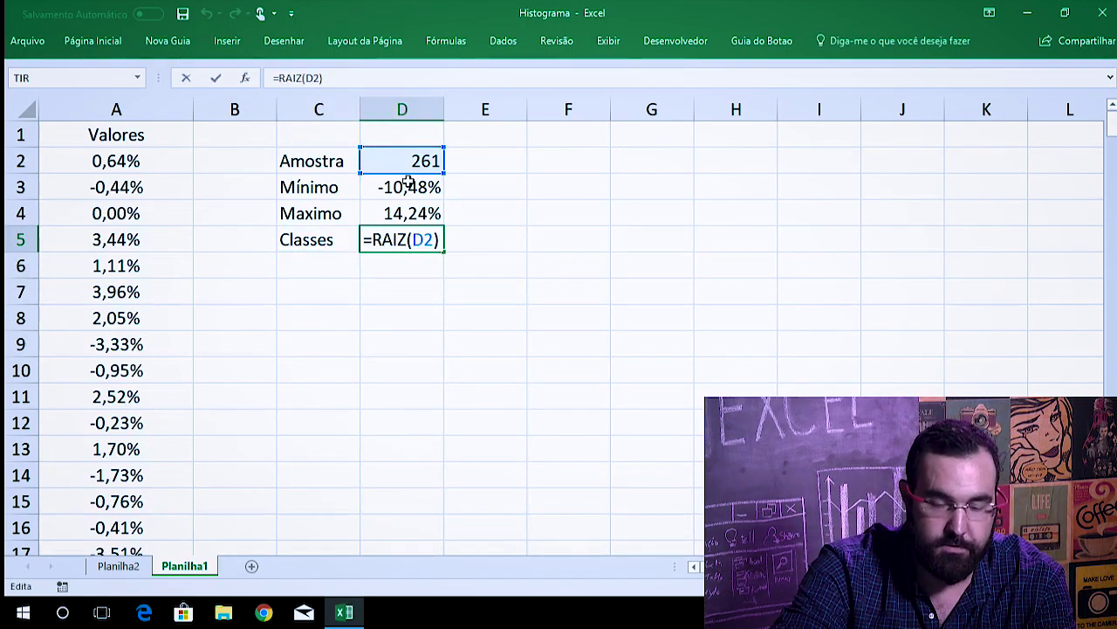
{"action": "type", "text": "int"}
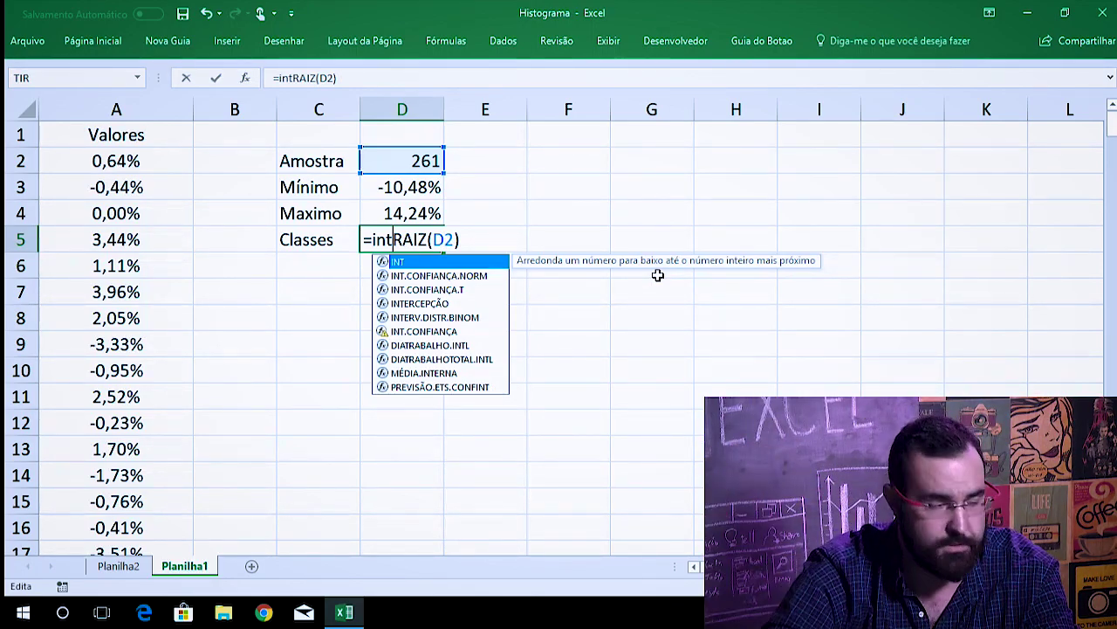
{"action": "key", "text": "Tab"}
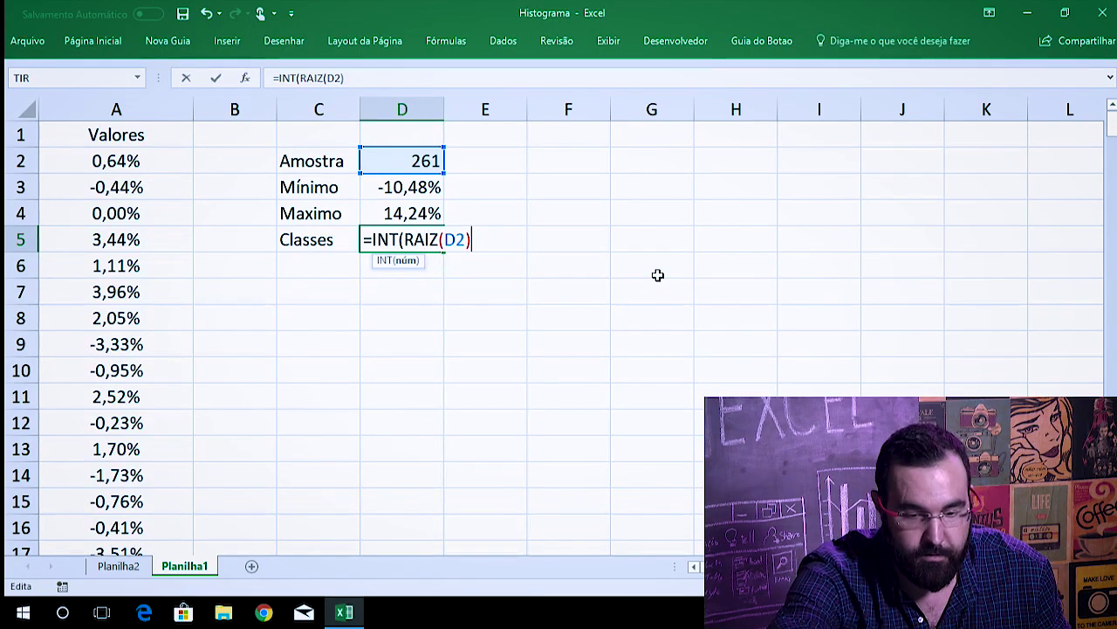
{"action": "key", "text": "Return"}
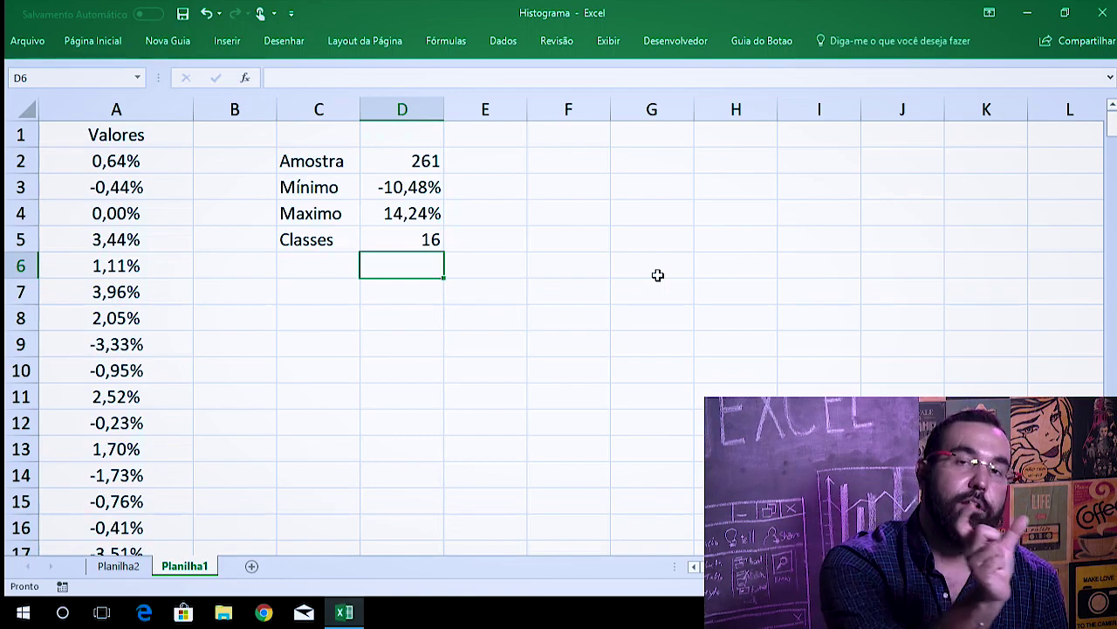
- Add an Incremento label in C6 and =(D4-D3)/D5 in D6, fitting column C
{"action": "key", "text": "Left"}
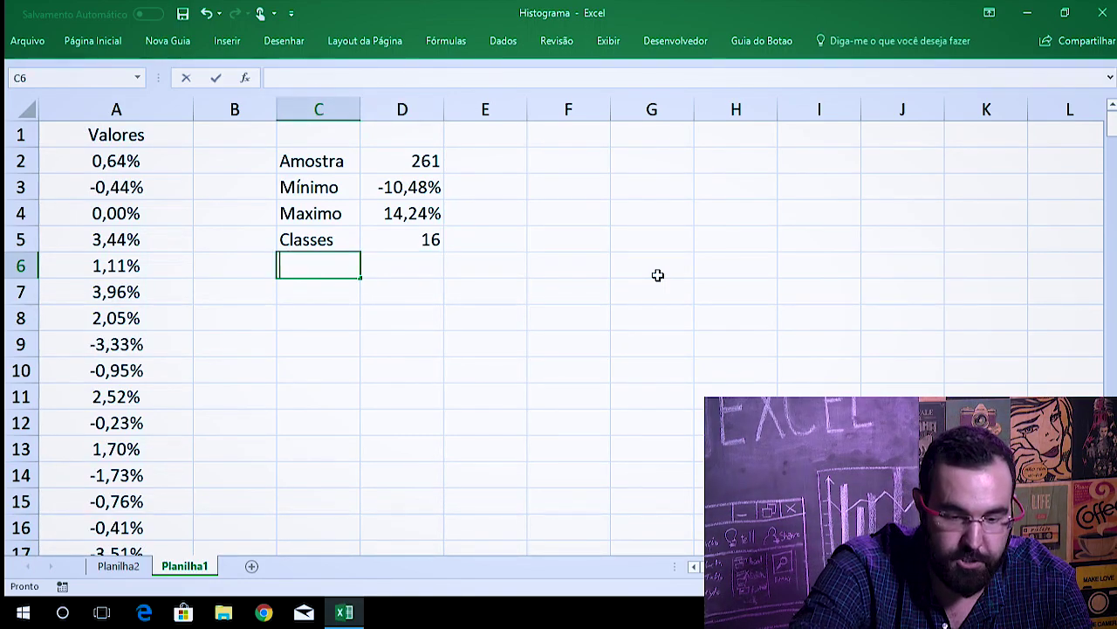
{"action": "type", "text": "Incremento"}
{"action": "key", "text": "Tab"}
{"action": "double_click", "coordinate": [360, 109]}
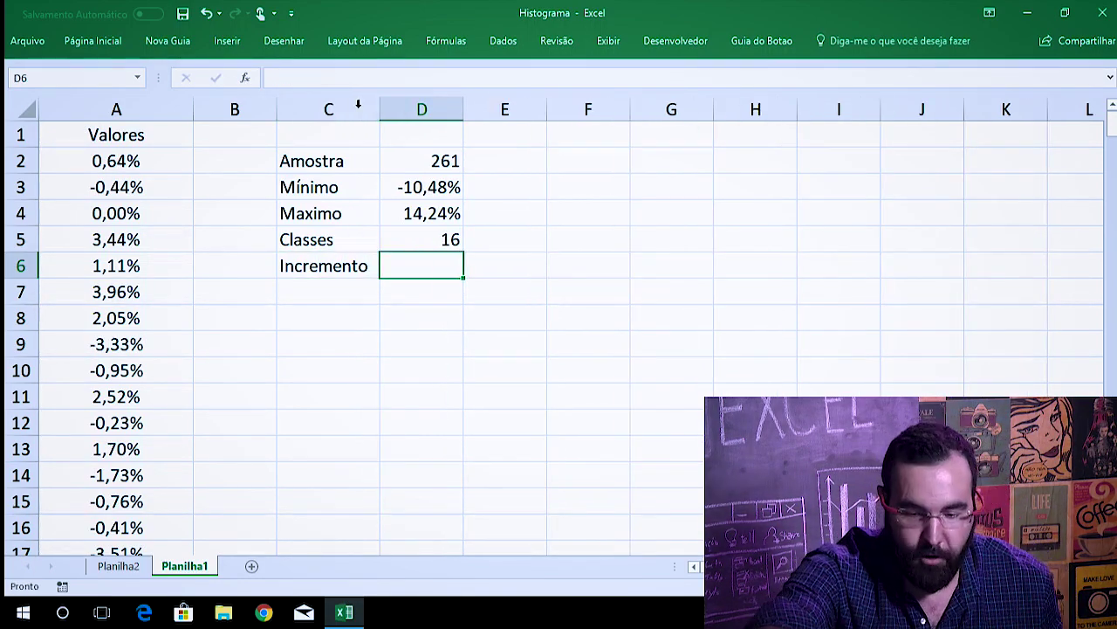
{"action": "type", "text": "=("}
{"action": "key", "text": "Up"}
{"action": "key", "text": "Up"}
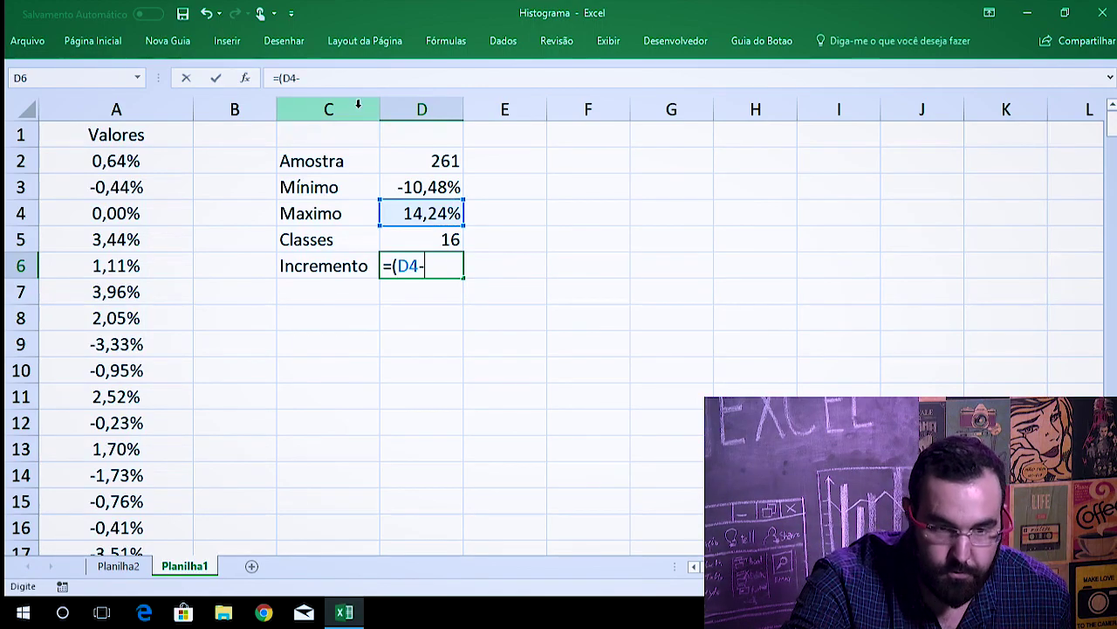
{"action": "key", "text": "Up"}
{"action": "key", "text": "Up"}
{"action": "key", "text": "Up"}
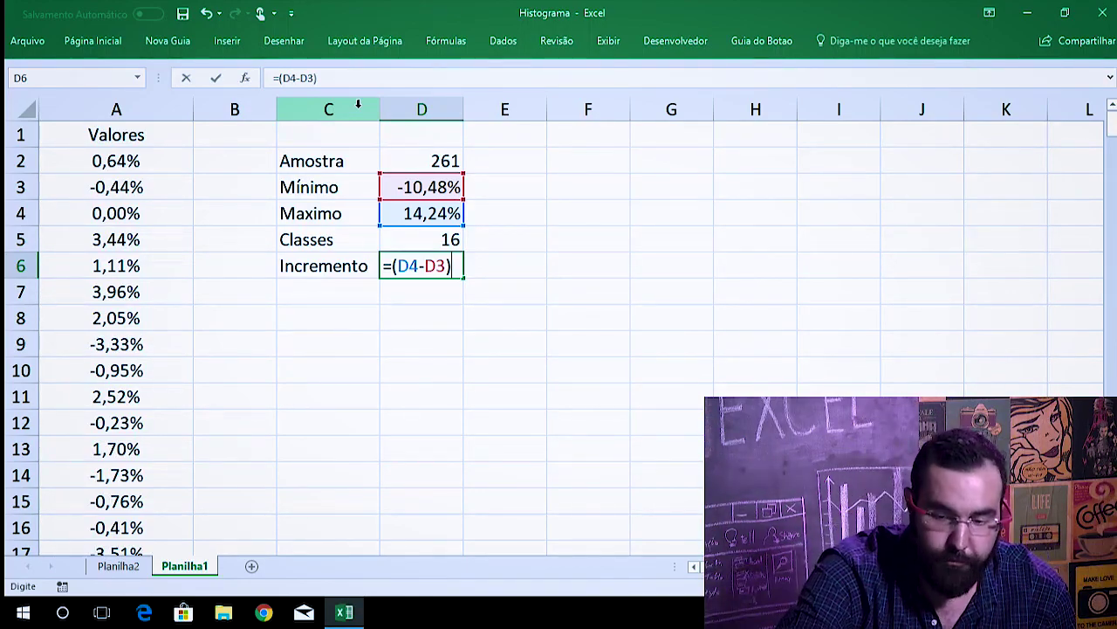
{"action": "left_click", "coordinate": [439, 237]}
{"action": "key", "text": "Return"}
- Format the increment in D6 as a percentage with two decimals, showing 1,54%
{"action": "left_click", "coordinate": [450, 263]}
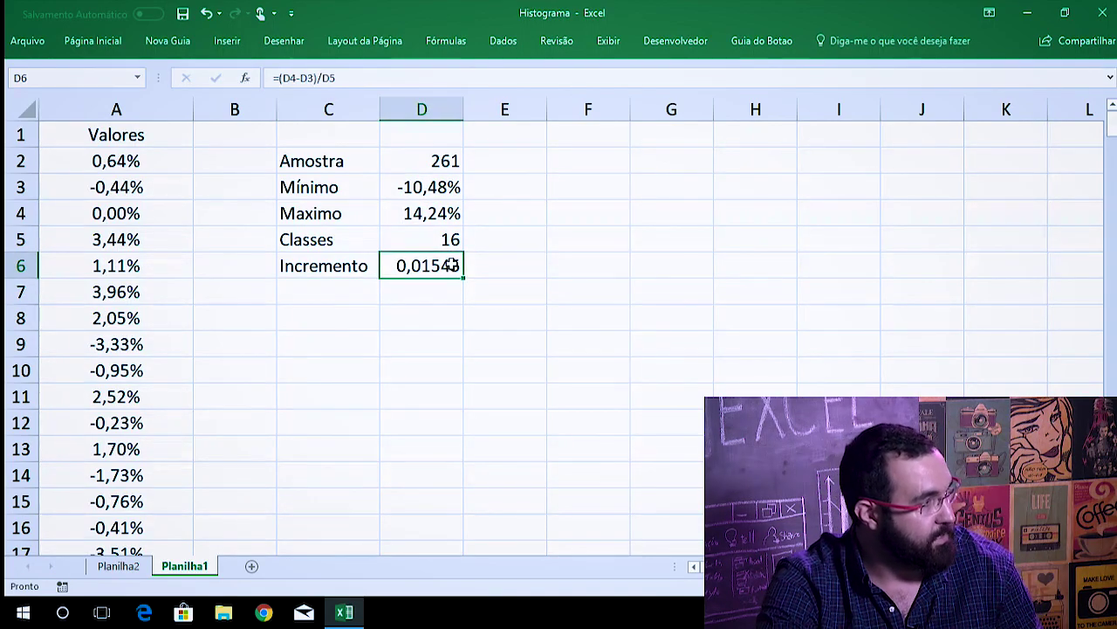
{"action": "left_click", "coordinate": [92, 41]}
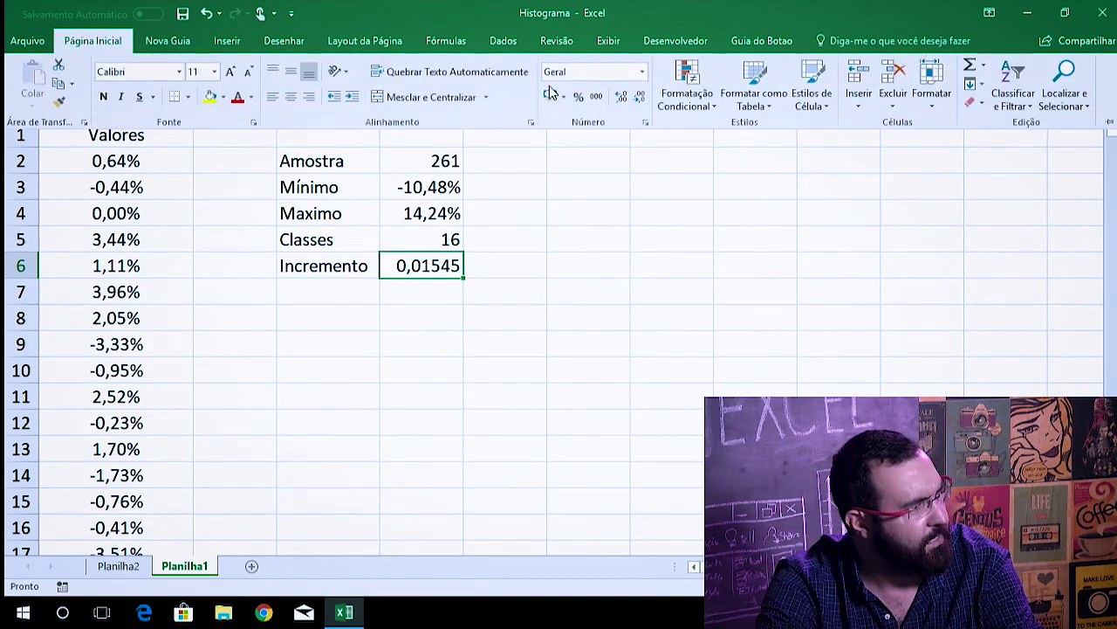
{"action": "left_click", "coordinate": [578, 97]}
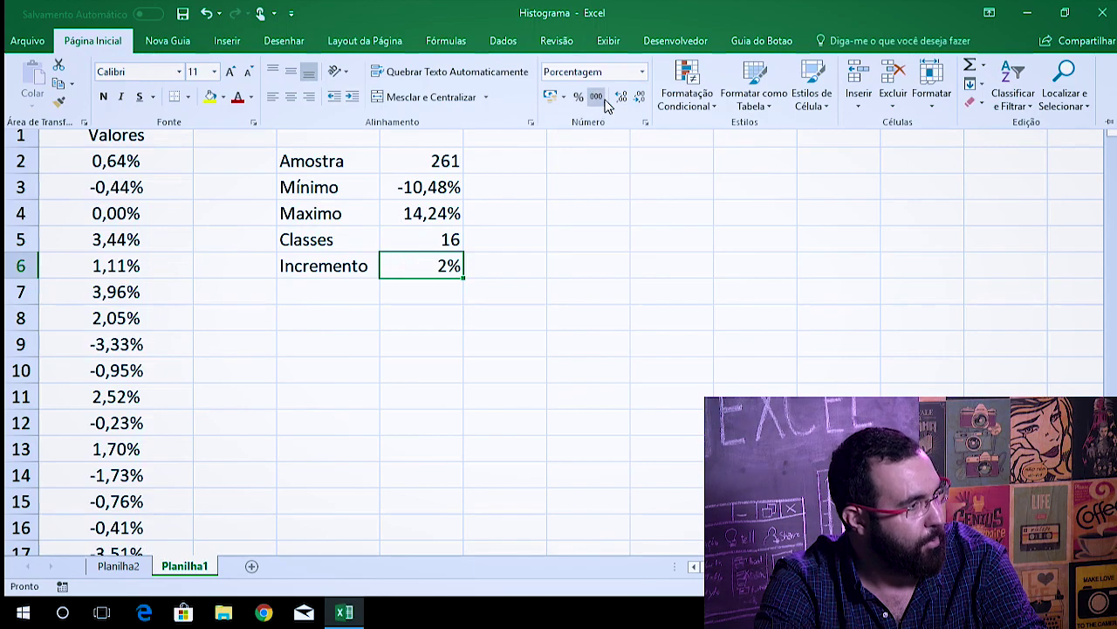
{"action": "left_click", "coordinate": [621, 97]}
{"action": "left_click", "coordinate": [328, 318]}
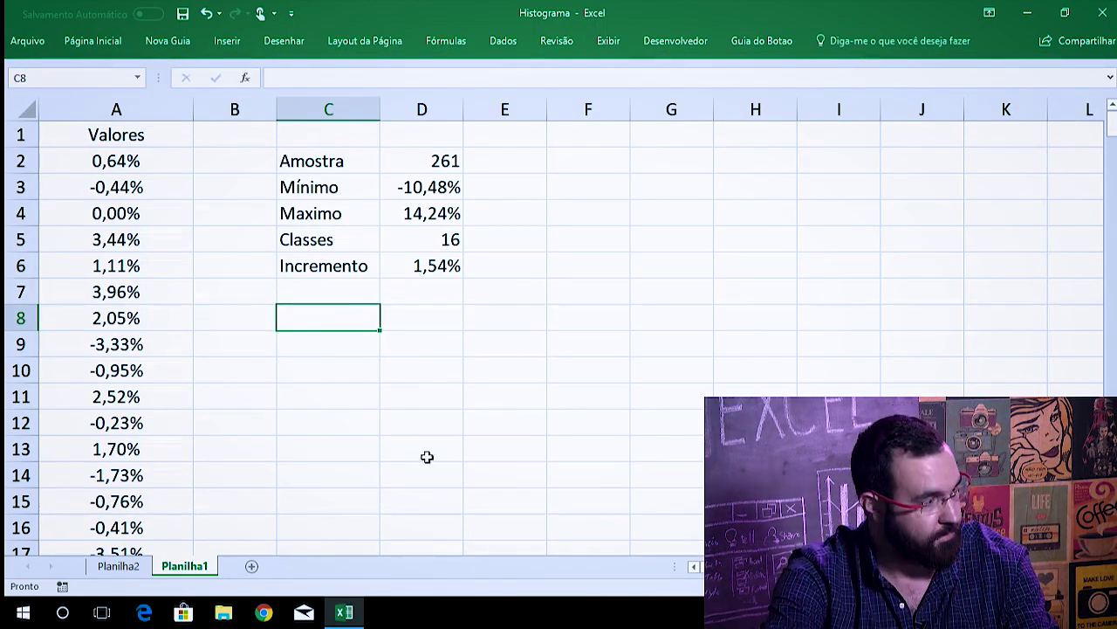
{"action": "left_click", "coordinate": [134, 573]}
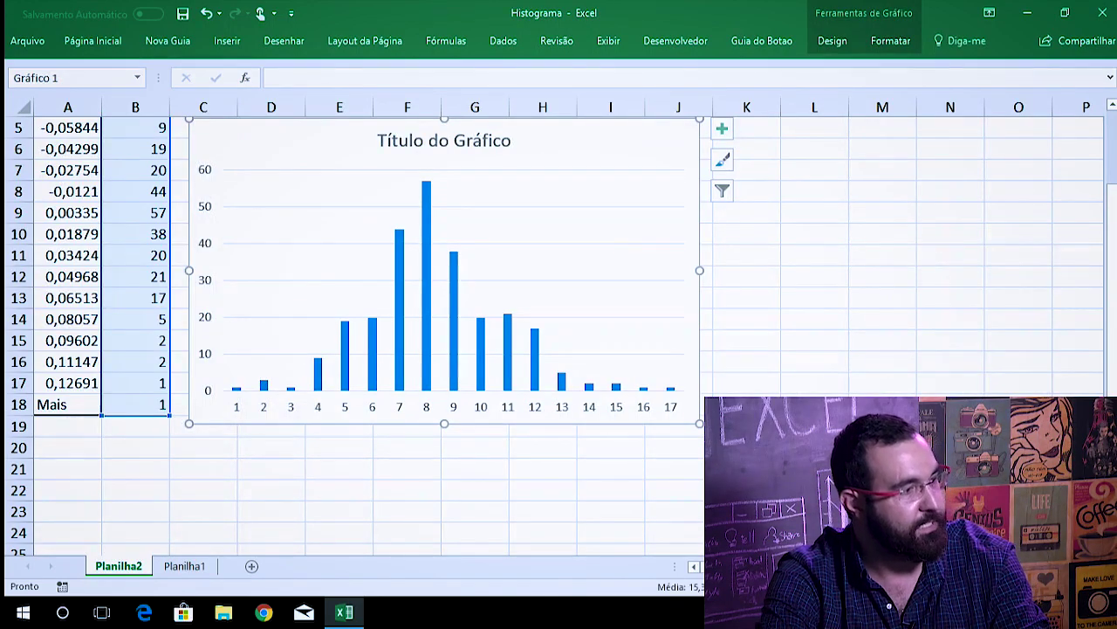
- Number the classes 1 to 16 in C8:C23 by filling the 1, 2, 3 series down
{"action": "key", "text": "ctrl+Page_Down"}
{"action": "type", "text": "1"}
{"action": "key", "text": "Return"}
{"action": "type", "text": "2"}
{"action": "key", "text": "Return"}
{"action": "type", "text": "3"}
{"action": "key", "text": "Return"}
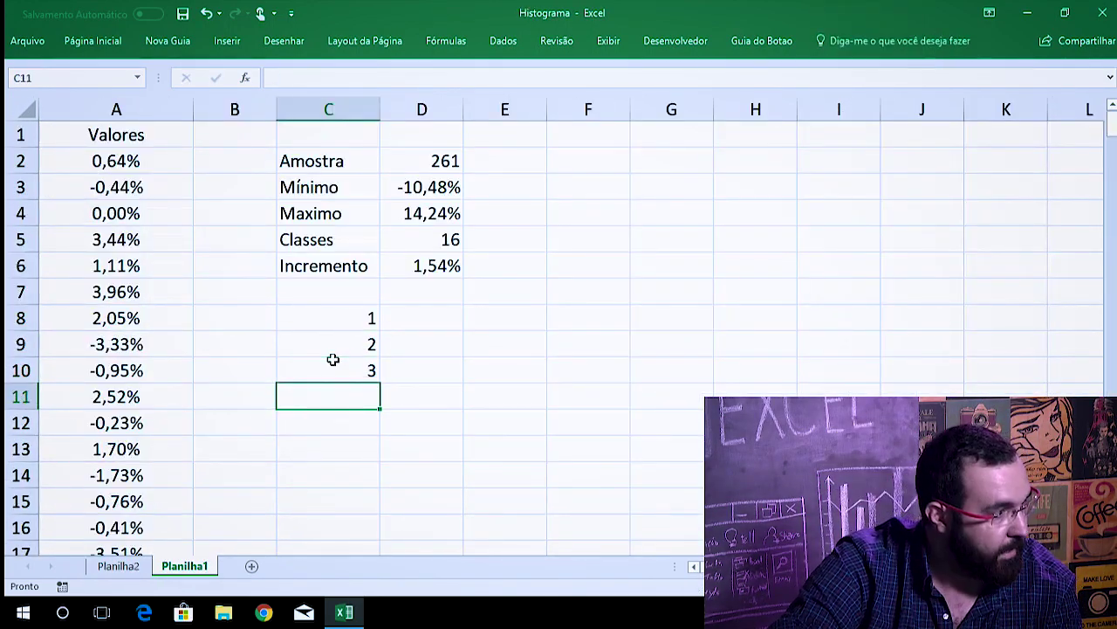
{"action": "left_click", "coordinate": [361, 325]}
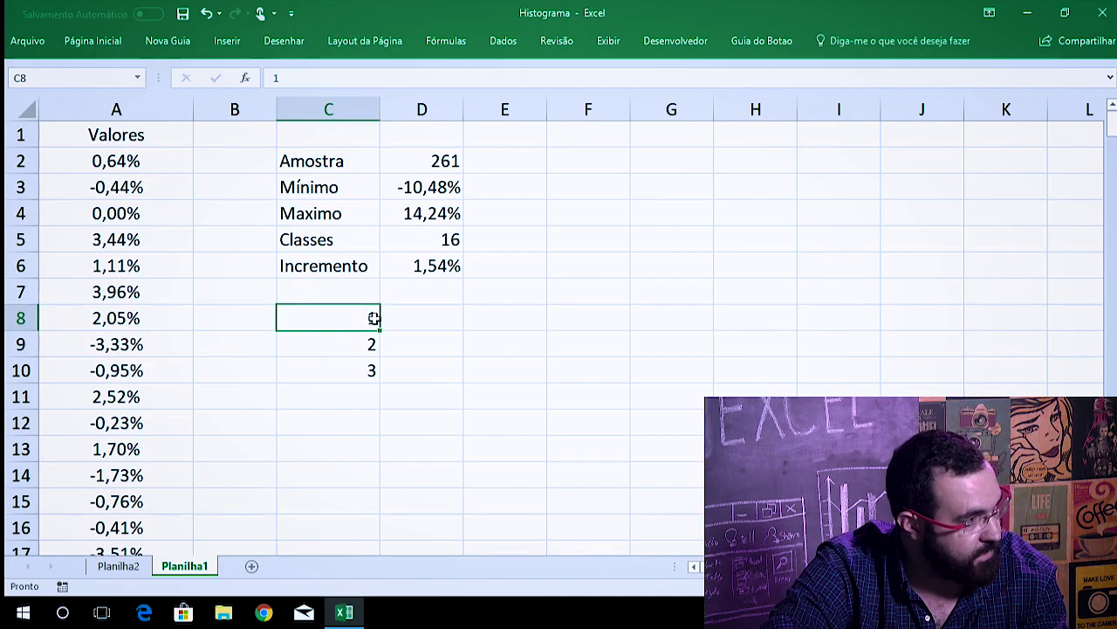
{"action": "mouse_move", "coordinate": [374, 318]}
{"action": "left_mouse_down"}
{"action": "mouse_move", "coordinate": [385, 553]}
{"action": "mouse_move", "coordinate": [349, 408]}
{"action": "left_mouse_up"}
{"action": "left_click_drag", "start_coordinate": [363, 457], "coordinate": [366, 486]}
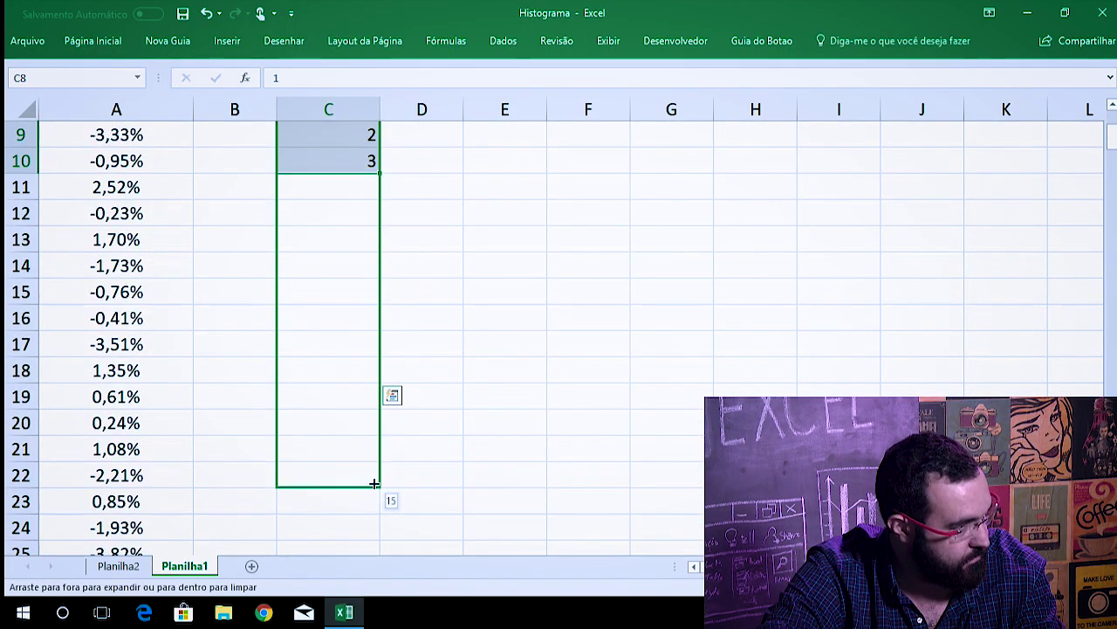
- Enter the first class limit in D8 as =D3+D6, Mínimo plus Incremento
{"action": "key", "text": "Right"}
{"action": "type", "text": "="}
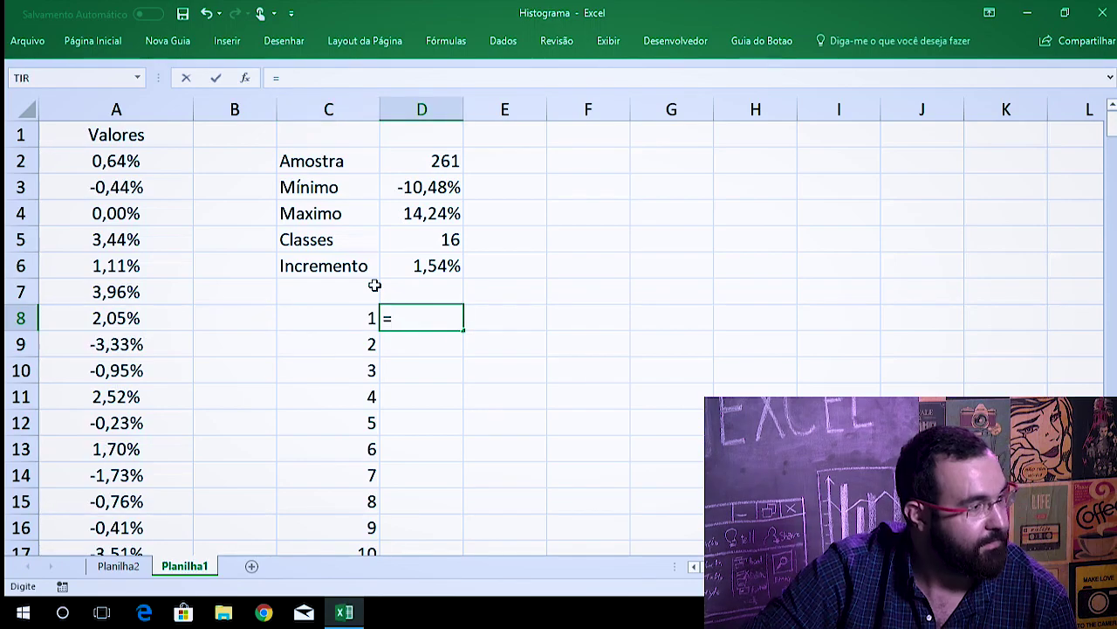
{"action": "key", "text": "Up"}
{"action": "key", "text": "Up"}
{"action": "key", "text": "Up"}
{"action": "key", "text": "Up"}
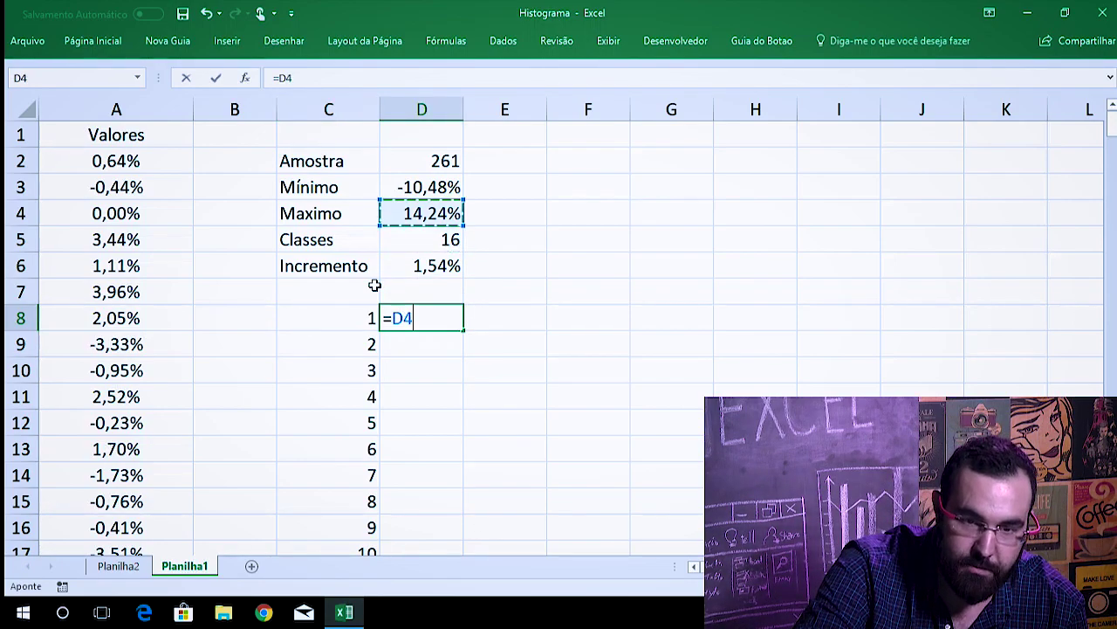
{"action": "key", "text": "Up"}
{"action": "type", "text": "+"}
{"action": "key", "text": "Up"}
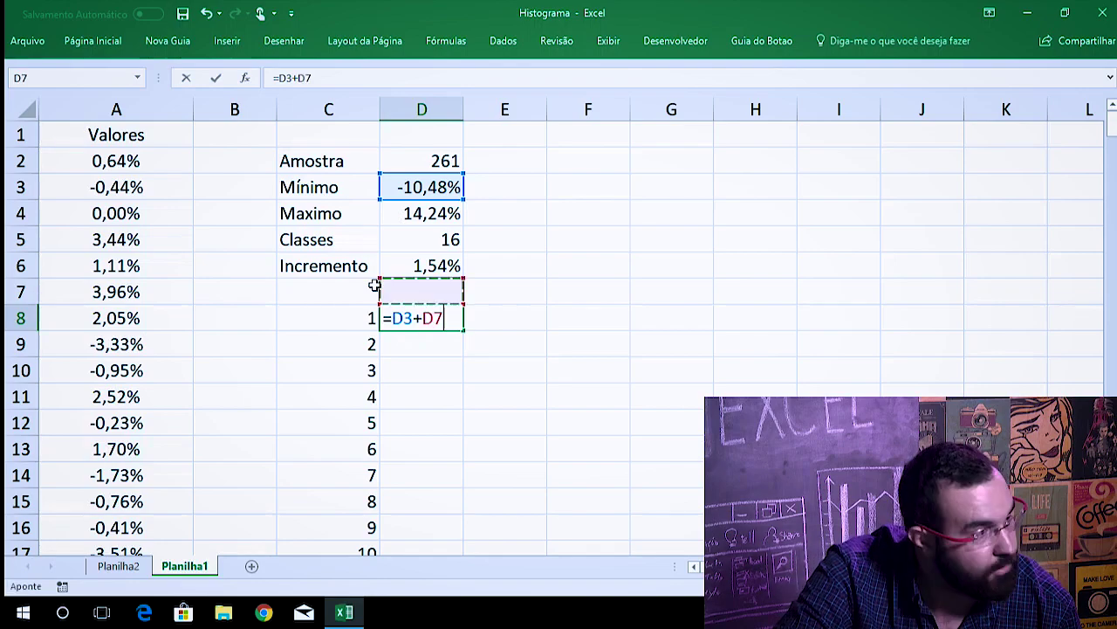
{"action": "key", "text": "Up"}
{"action": "key", "text": "ctrl+Return"}
- Enter =D8+$D$6 in D9 and fill it down to D23, ending at 14,24%
{"action": "key", "text": "Down"}
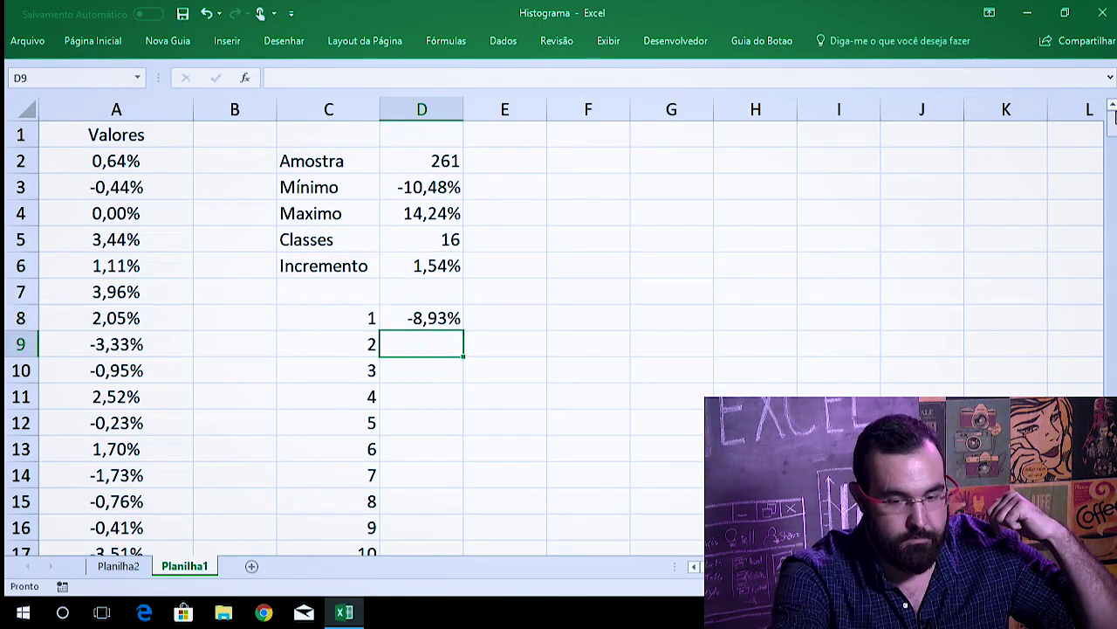
{"action": "type", "text": "="}
{"action": "key", "text": "Up"}
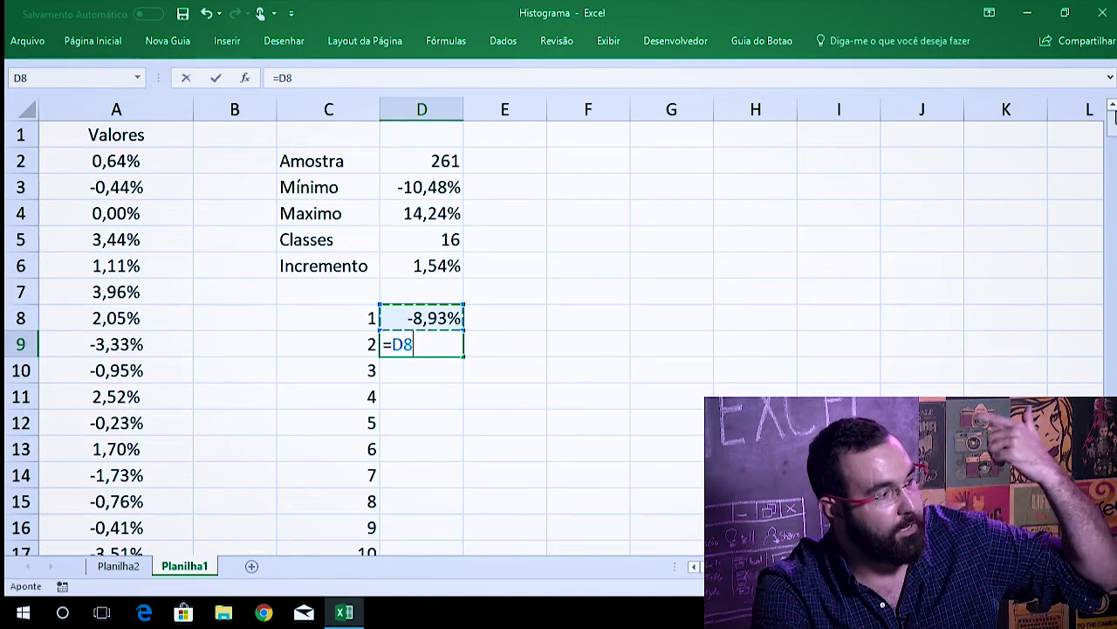
{"action": "key", "text": "Up"}
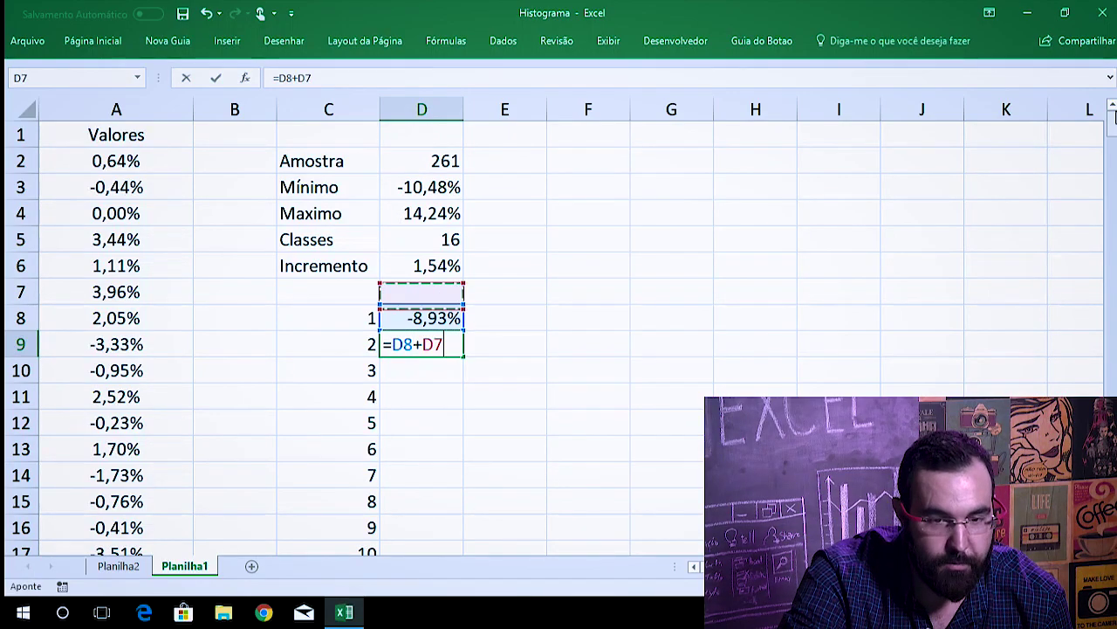
{"action": "key", "text": "Up"}
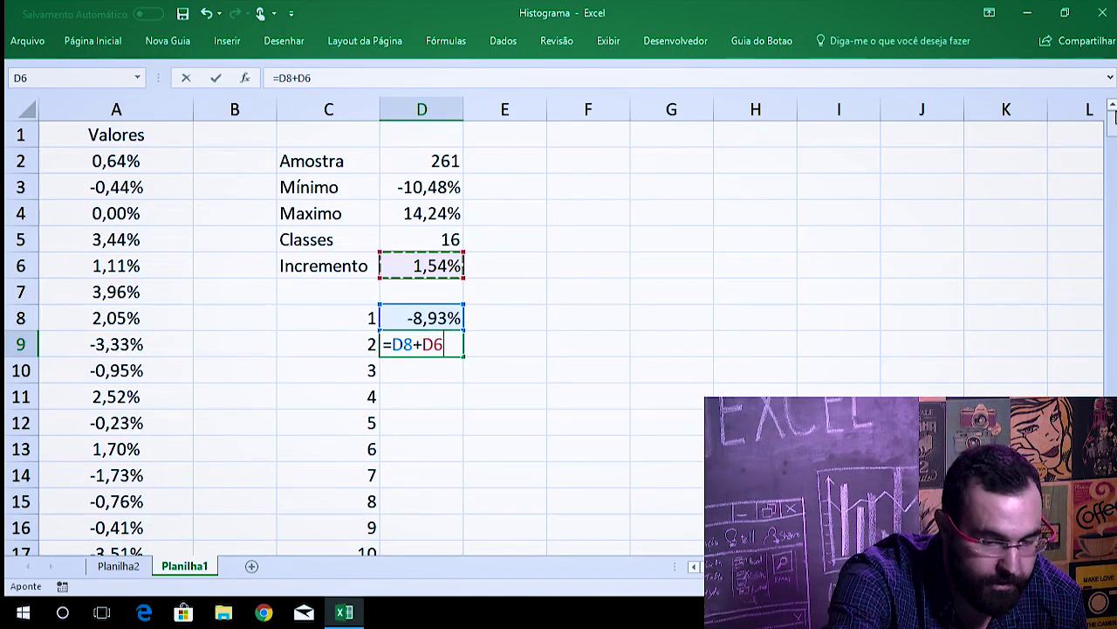
{"action": "key", "text": "F4"}
{"action": "key", "text": "Return"}
{"action": "left_click", "coordinate": [441, 345]}
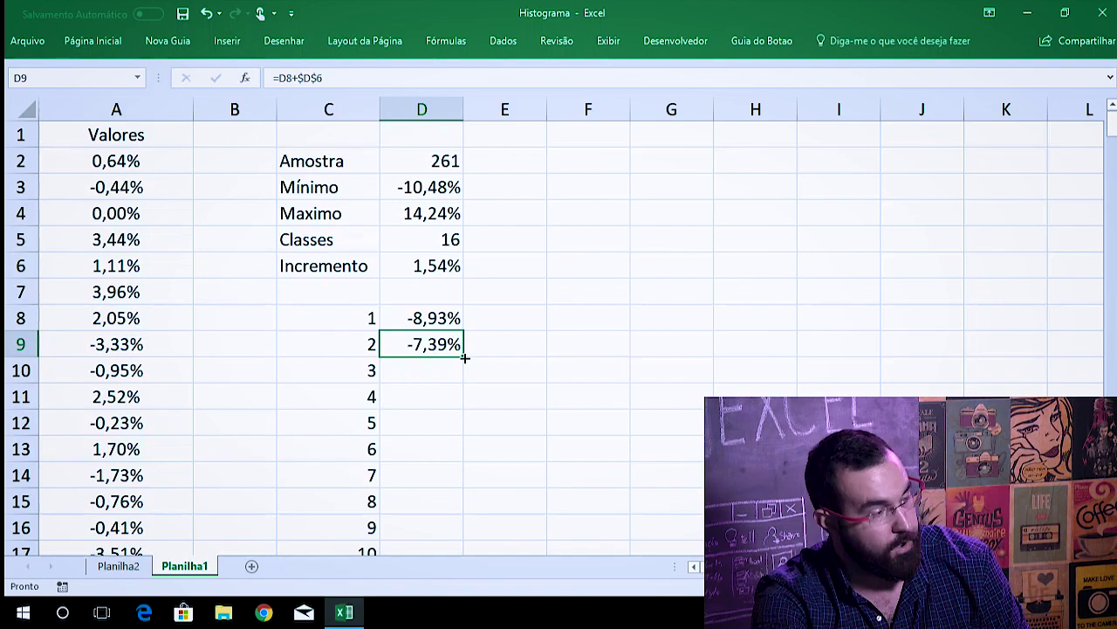
{"action": "double_click", "coordinate": [464, 356]}
{"action": "left_click", "coordinate": [465, 360]}
{"action": "key", "text": "Down"}
{"action": "key", "text": "Down"}
{"action": "key", "text": "Down"}
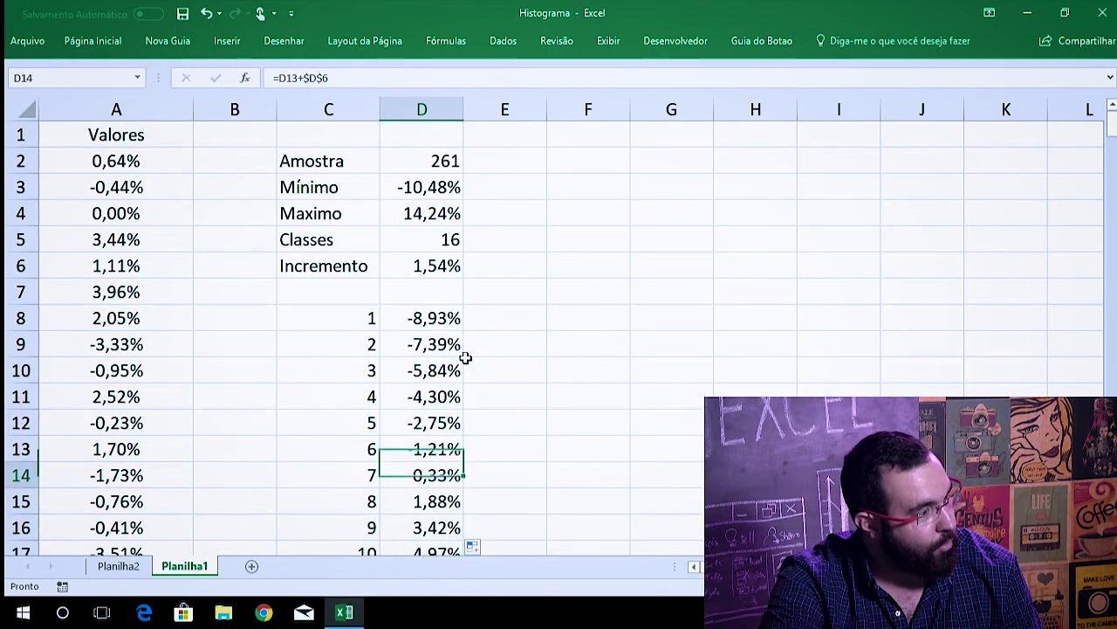
{"action": "key", "text": "Down"}
{"action": "key", "text": "Down"}
{"action": "key", "text": "Down"}
{"action": "key", "text": "Down"}
{"action": "key", "text": "Down"}
{"action": "key", "text": "Down"}
{"action": "key", "text": "Down"}
{"action": "key", "text": "Down"}
{"action": "key", "text": "Down"}
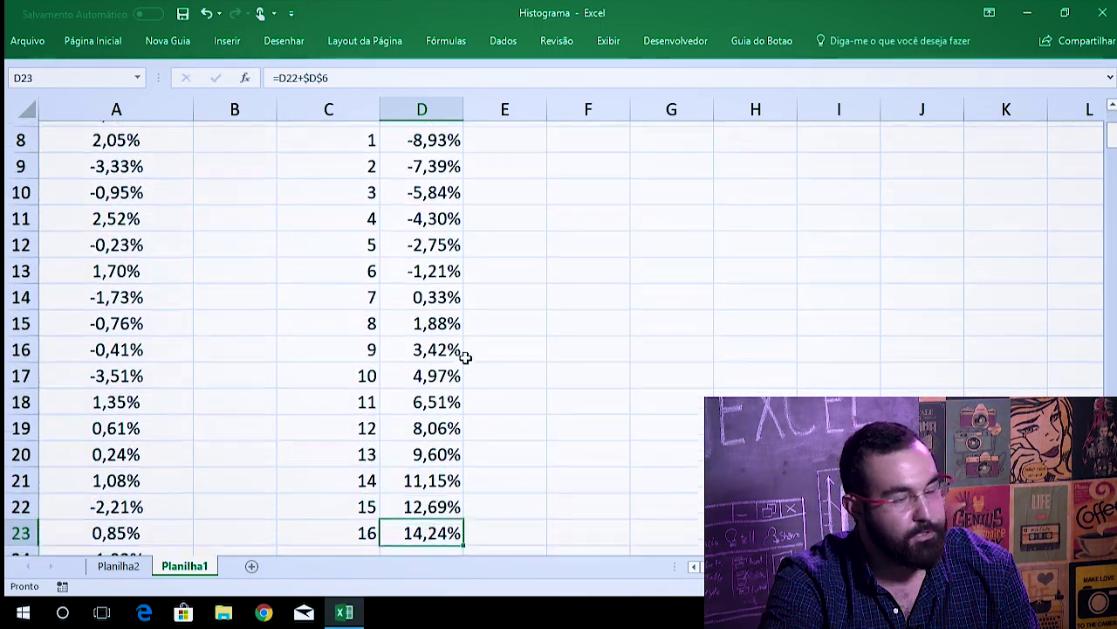
{"action": "scroll", "coordinate": [489, 332], "scroll_direction": "up", "scroll_amount": 2}
{"action": "left_click", "coordinate": [517, 297]}
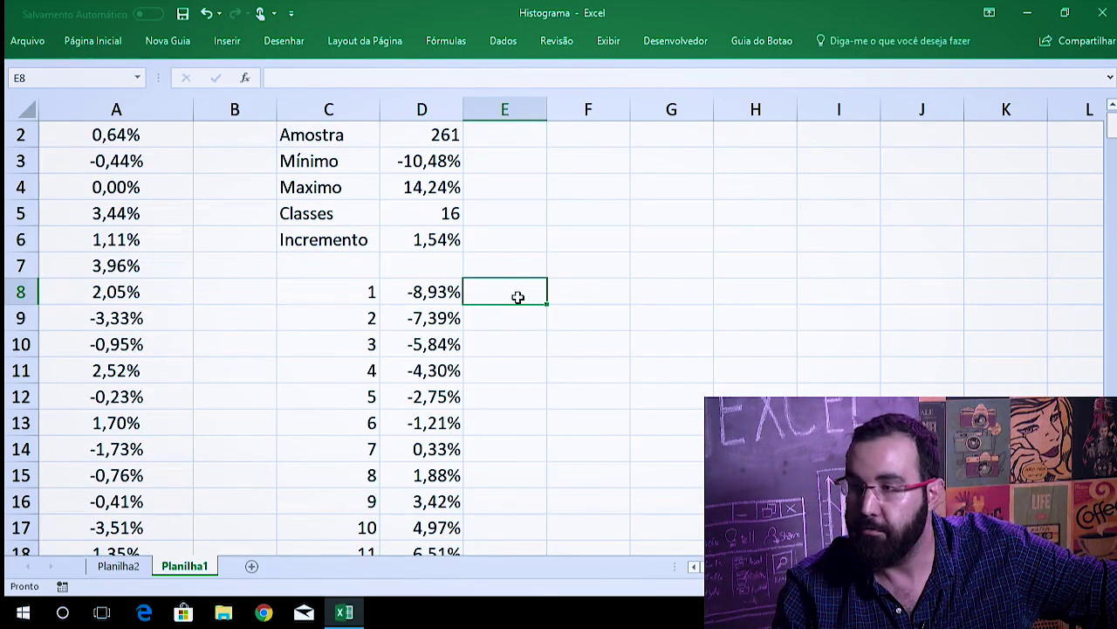
{"action": "type", "text": "="}
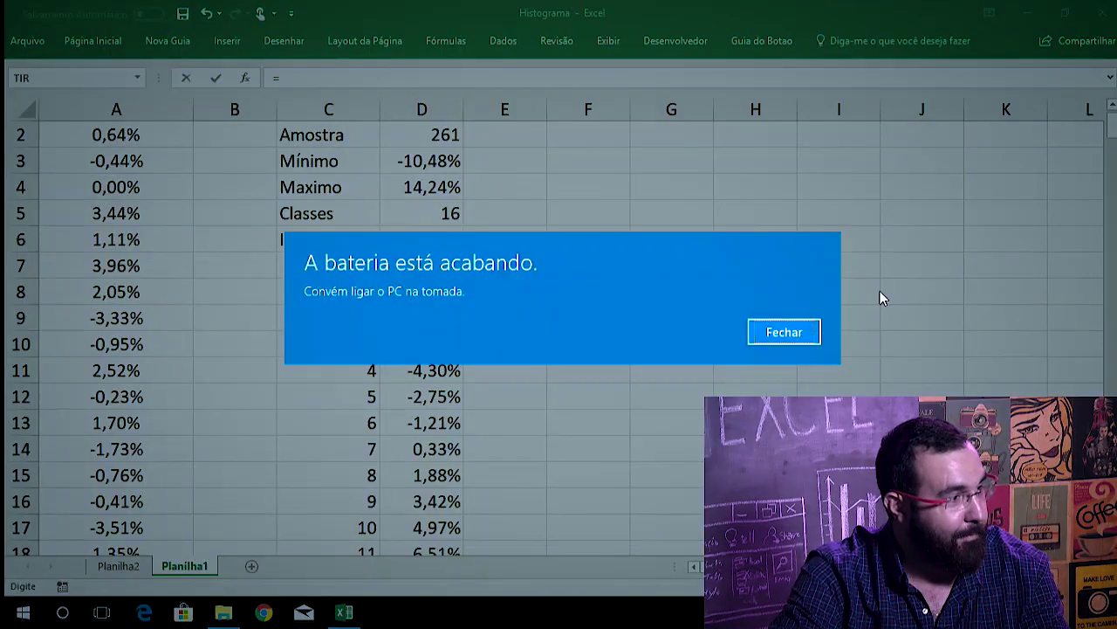
{"action": "left_click", "coordinate": [793, 337]}
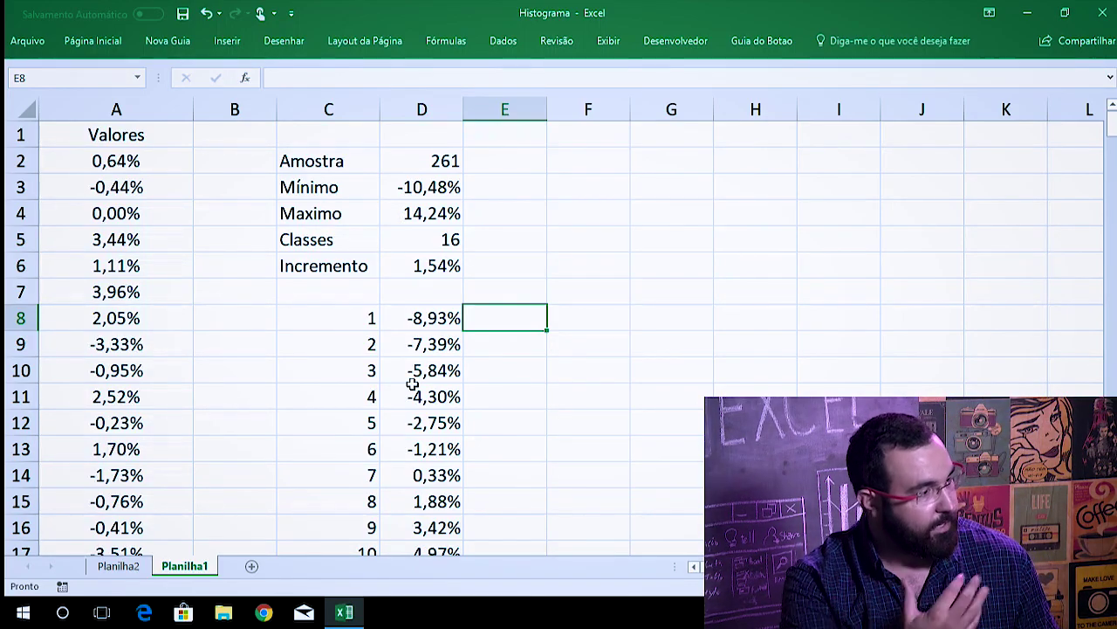
- Enter =CONT.SES($A$2:$A$262;"<="&D8) in E8 to count the first class, giving 4
{"action": "type", "text": "="}
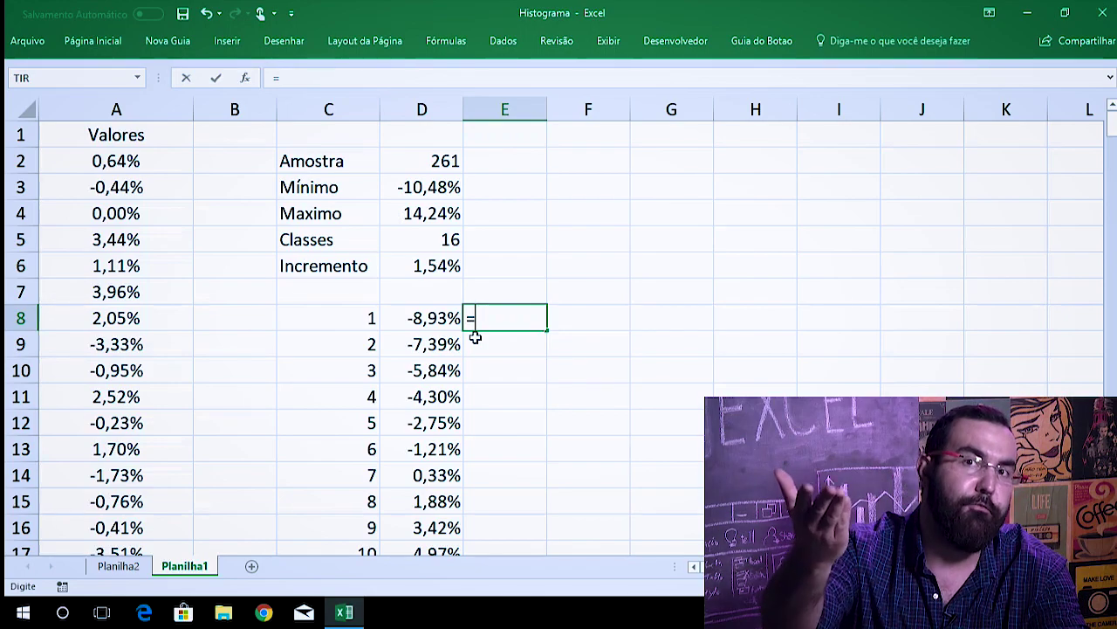
{"action": "type", "text": "cont"}
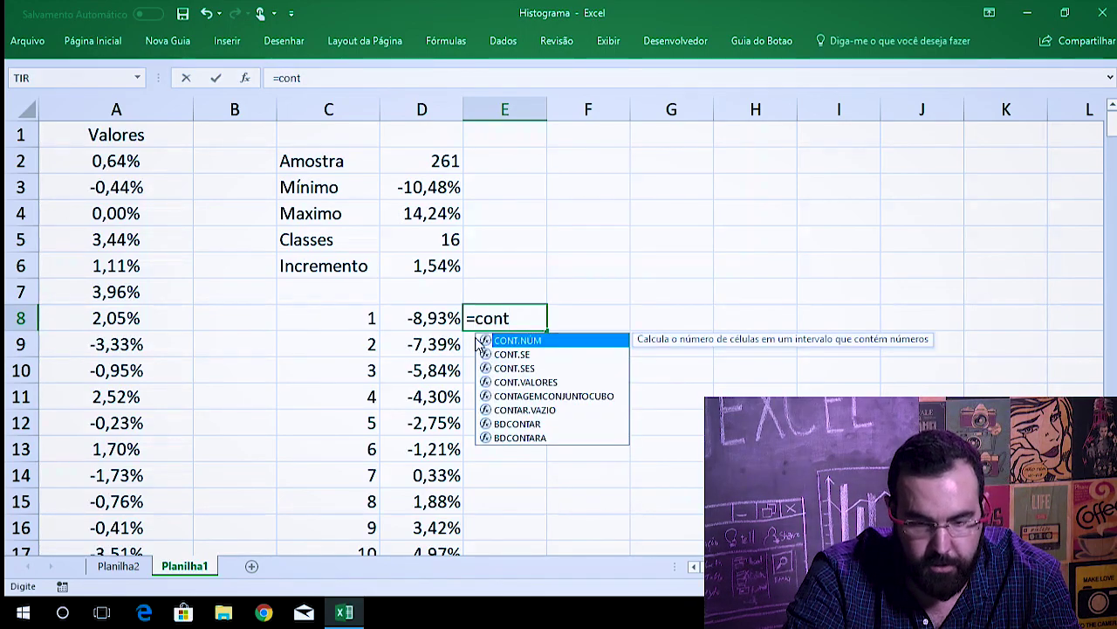
{"action": "key", "text": "Down"}
{"action": "key", "text": "Down"}
{"action": "key", "text": "Tab"}
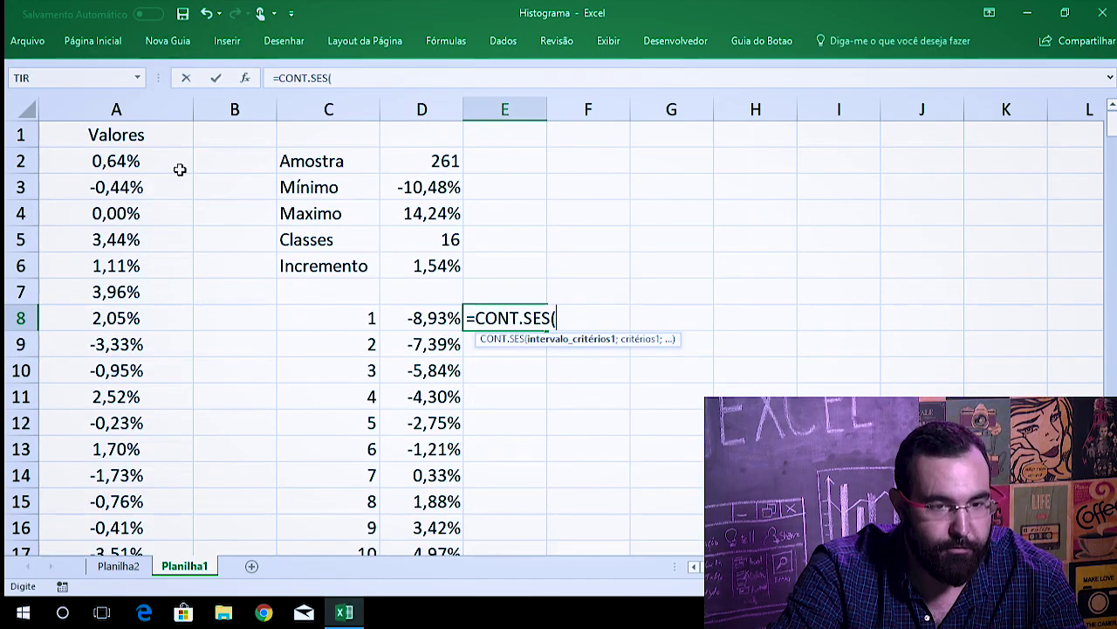
{"action": "left_click", "coordinate": [167, 162]}
{"action": "key", "text": "ctrl+shift+Down"}
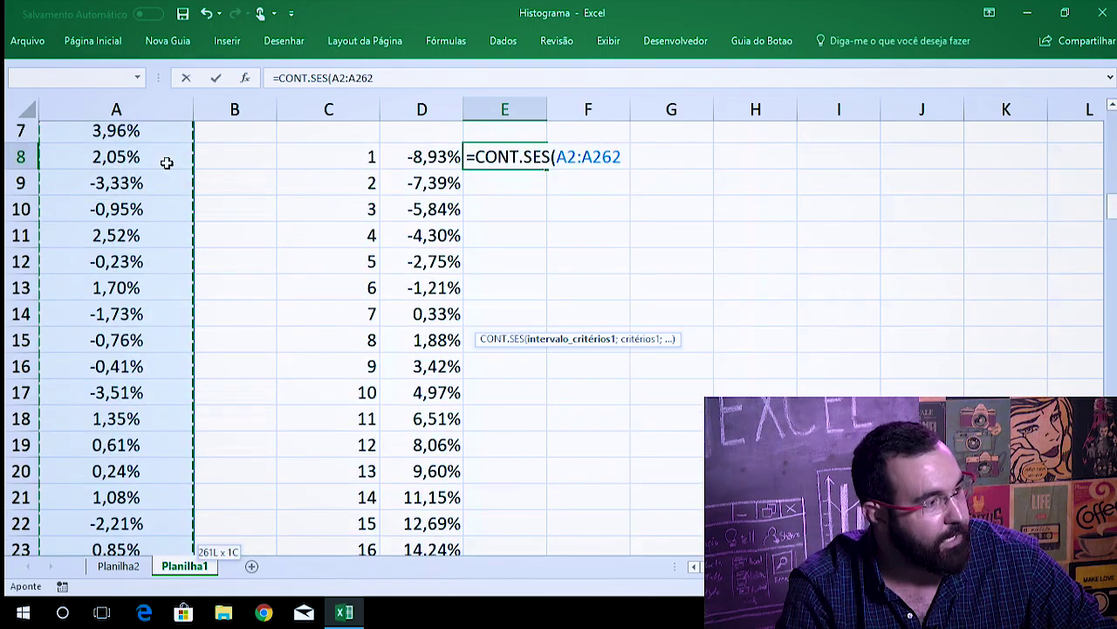
{"action": "key", "text": "F4"}
{"action": "type", "text": ";\"<=\""}
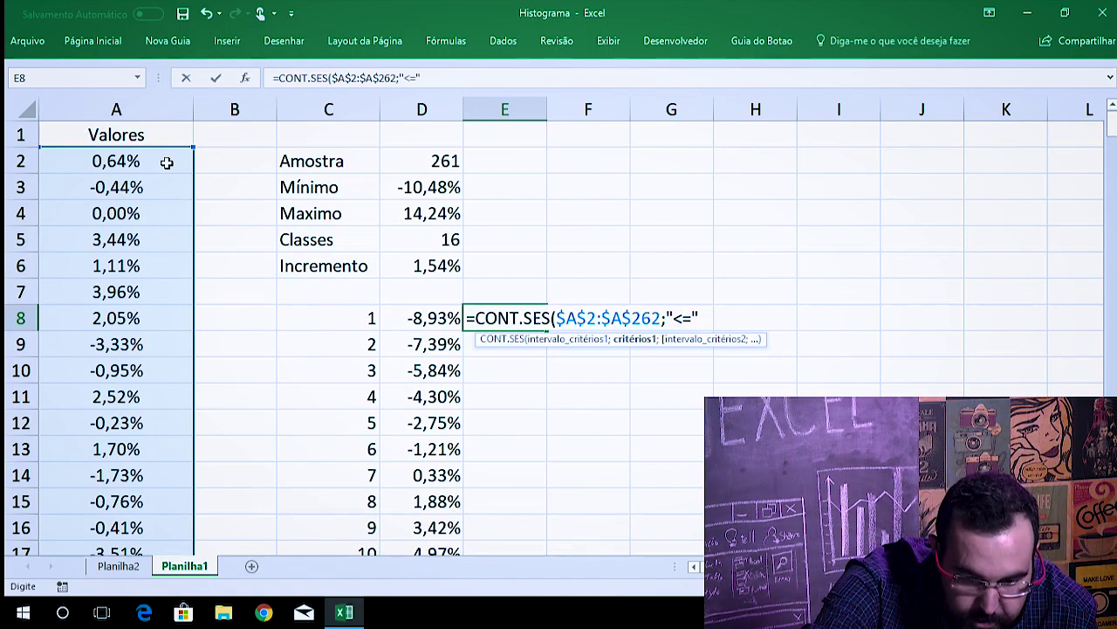
{"action": "type", "text": "&"}
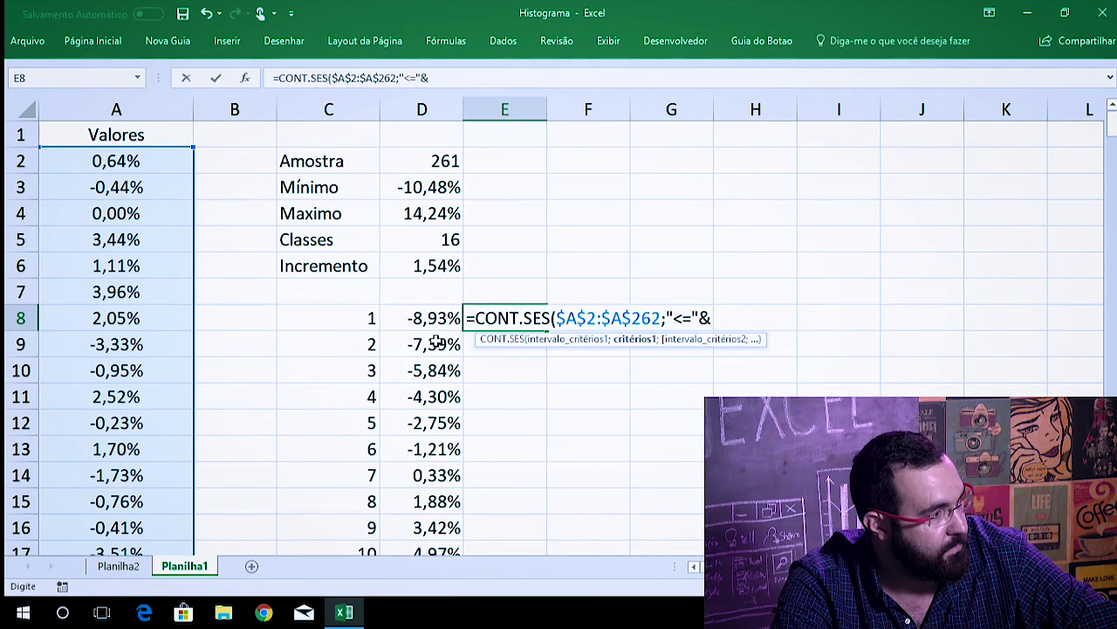
{"action": "left_click", "coordinate": [437, 310]}
{"action": "type", "text": ")"}
{"action": "key", "text": "Return"}
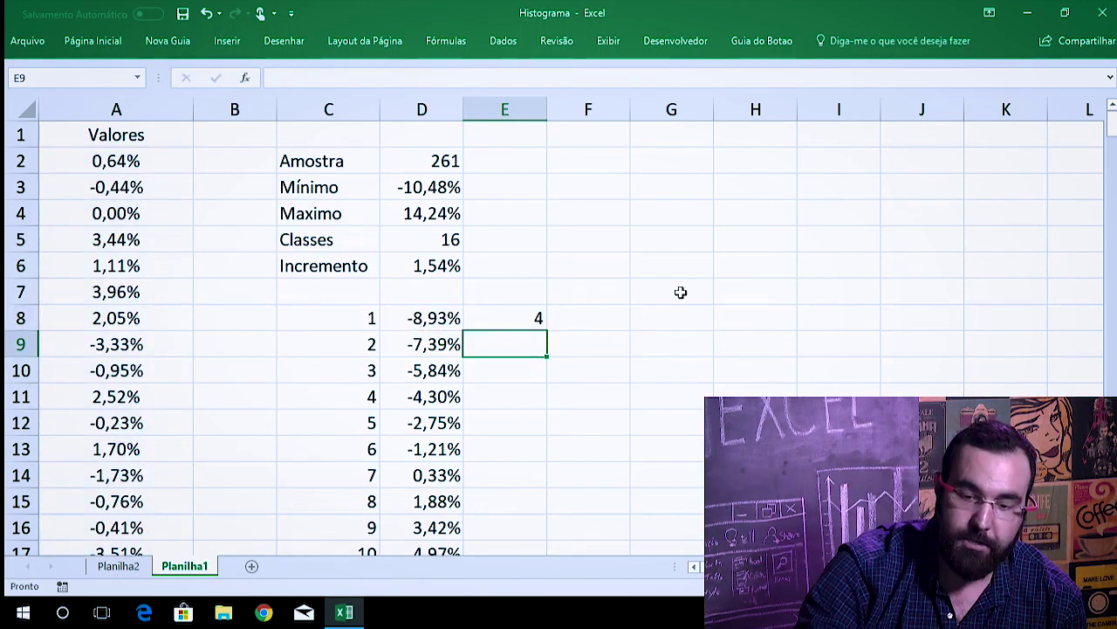
- Enter =CONT.SES($A$2:$A$262;">"&D8;$A$2:$A$262;"<="&D9) in E9 for the class 2 count
{"action": "type", "text": "=CONT.SES("}
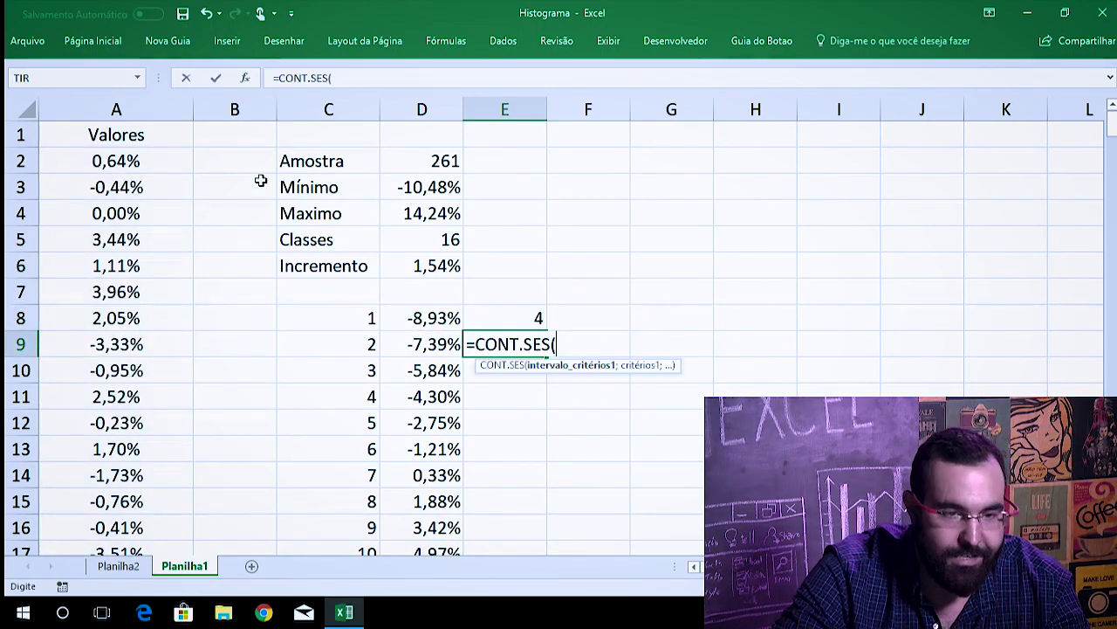
{"action": "left_click", "coordinate": [138, 166]}
{"action": "key", "text": "ctrl+shift+Down"}
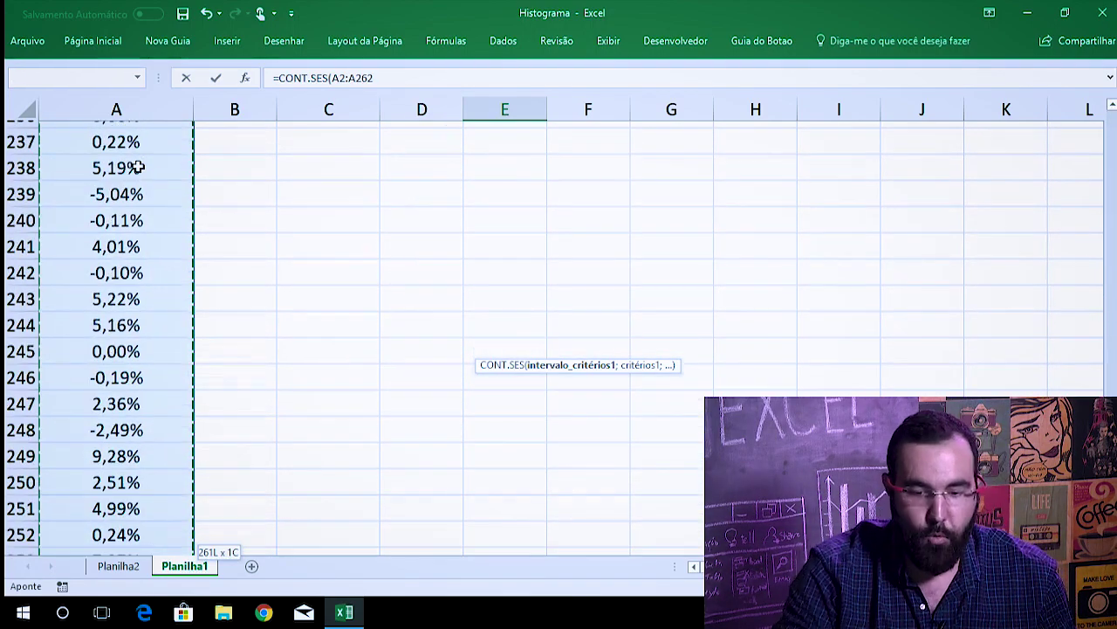
{"action": "key", "text": "F4"}
{"action": "type", "text": ";\">"}
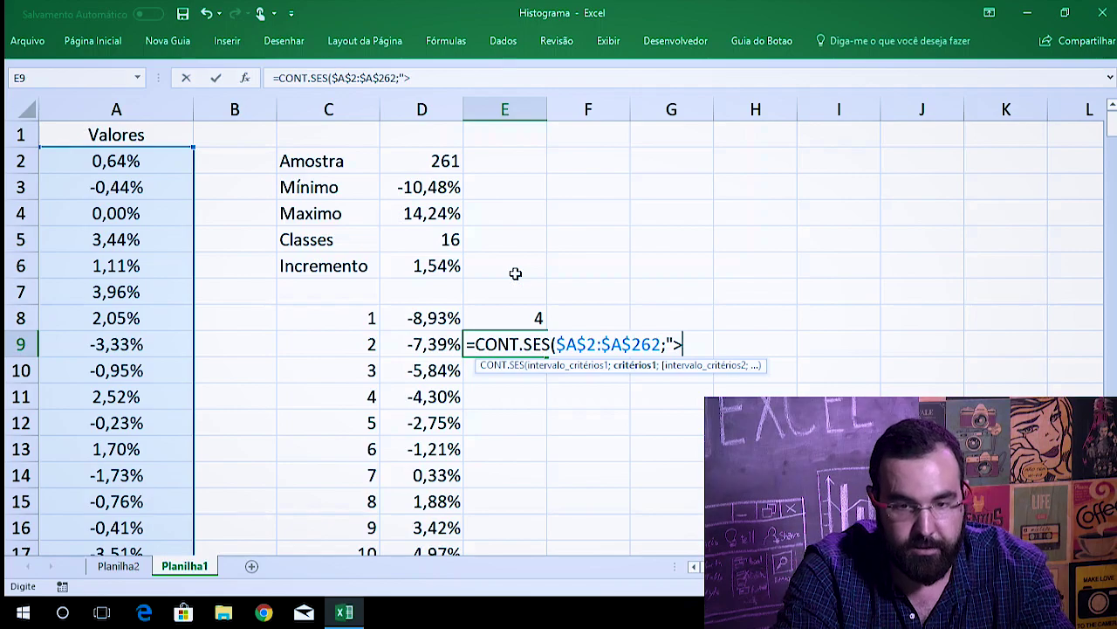
{"action": "type", "text": "&"}
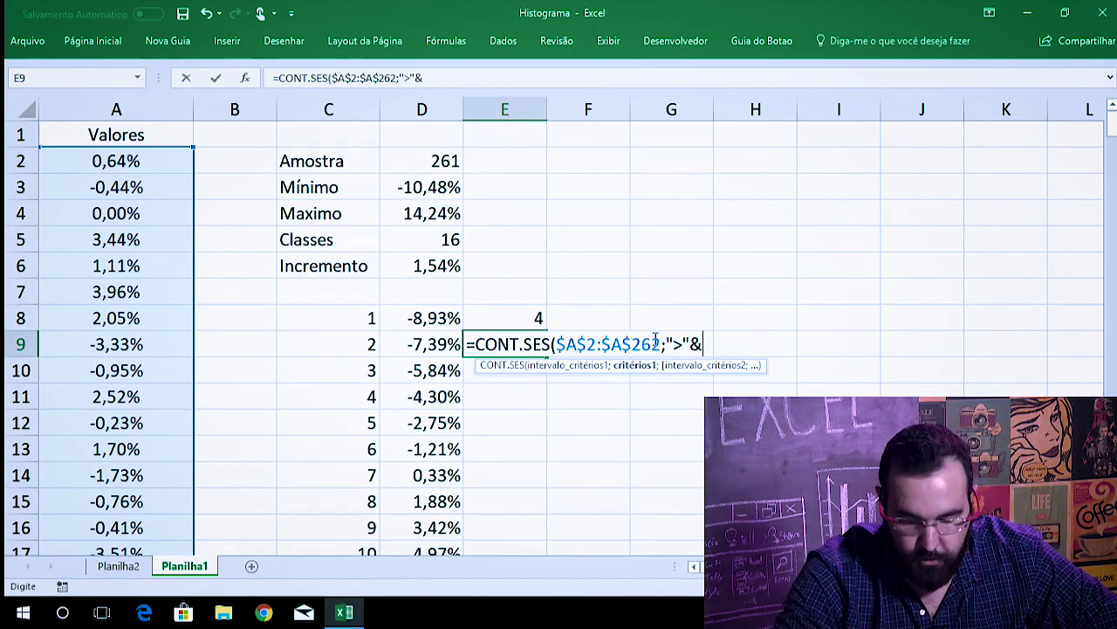
{"action": "left_click", "coordinate": [419, 318]}
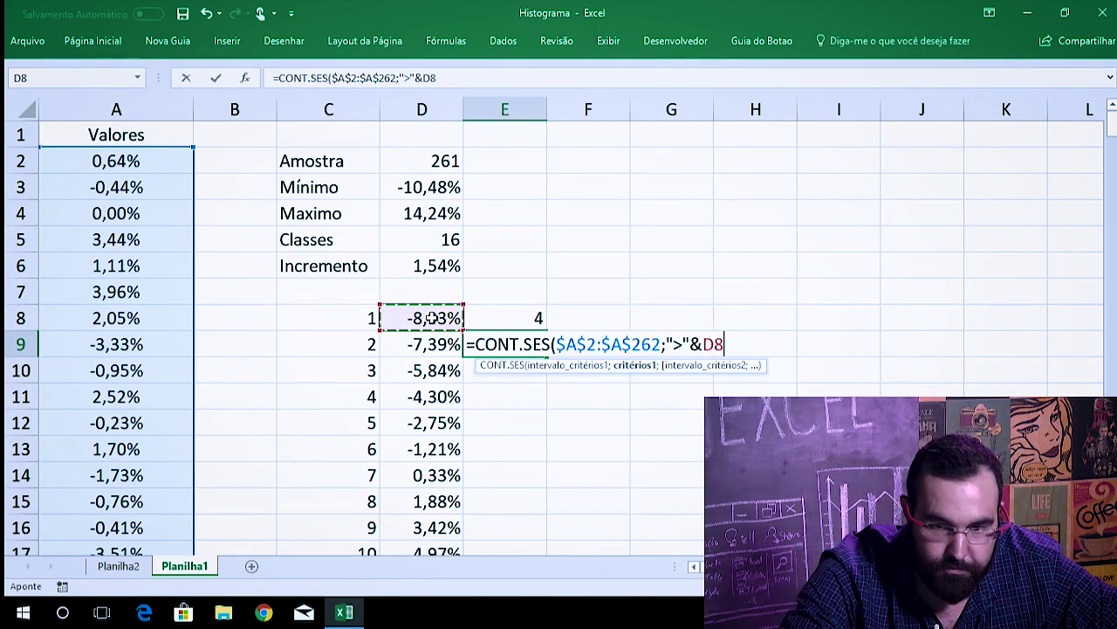
{"action": "type", "text": ";"}
{"action": "left_click", "coordinate": [164, 159]}
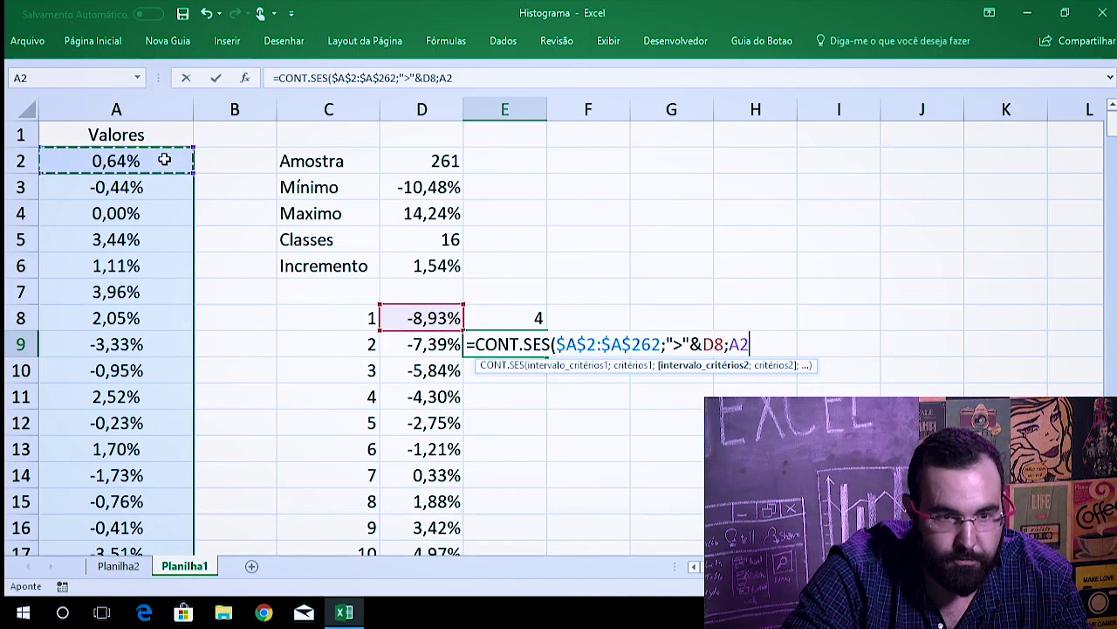
{"action": "key", "text": "ctrl+shift+Down"}
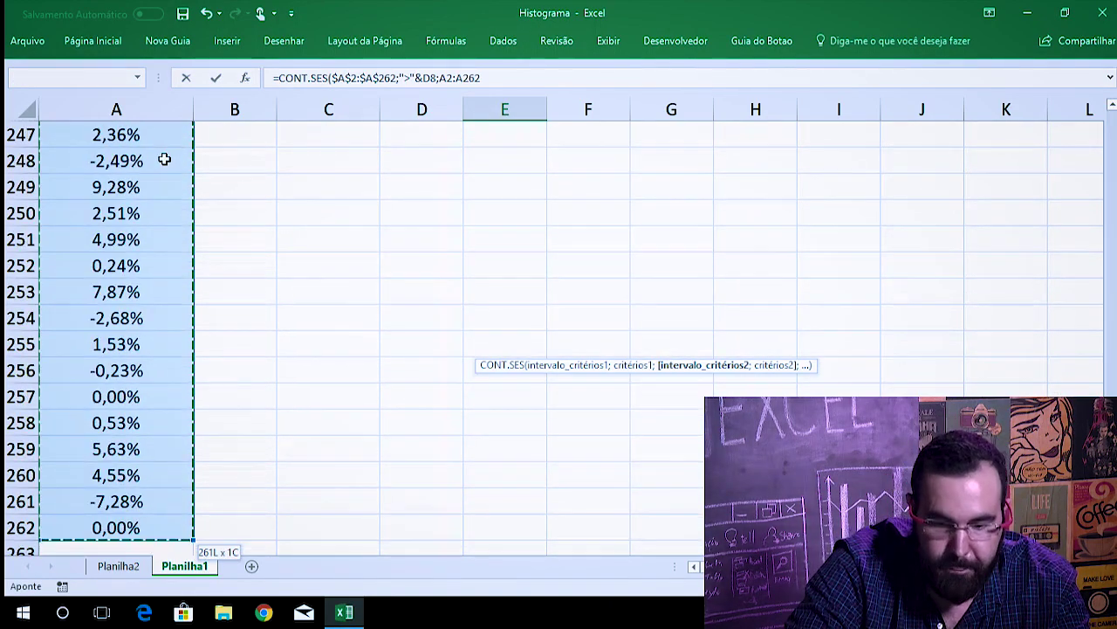
{"action": "key", "text": "F4"}
{"action": "type", "text": ";\"<=\"&"}
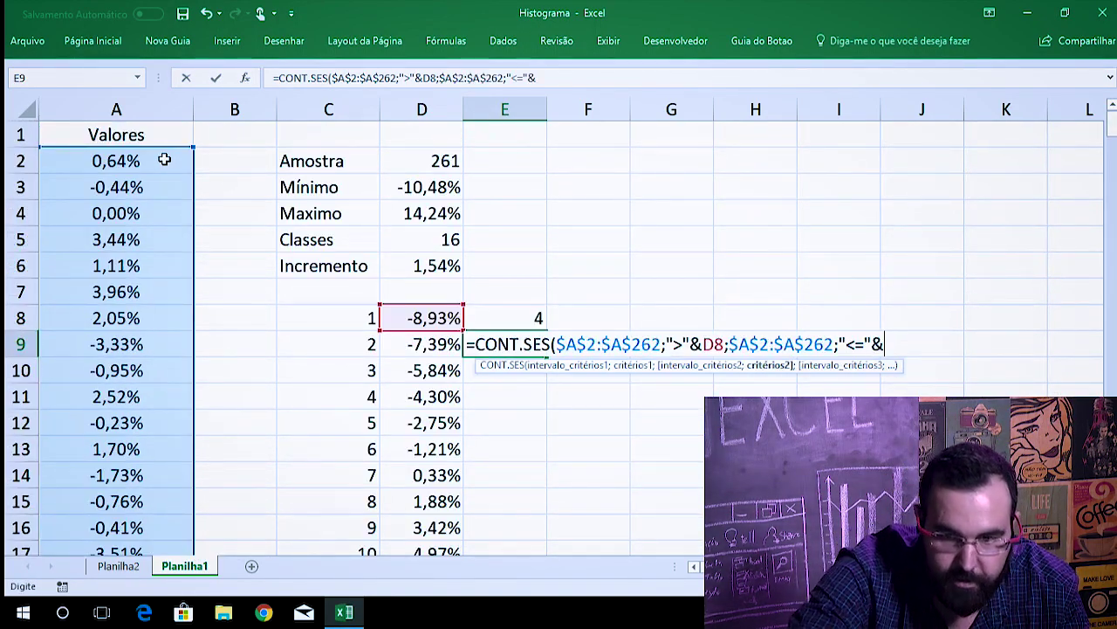
{"action": "left_click", "coordinate": [425, 351]}
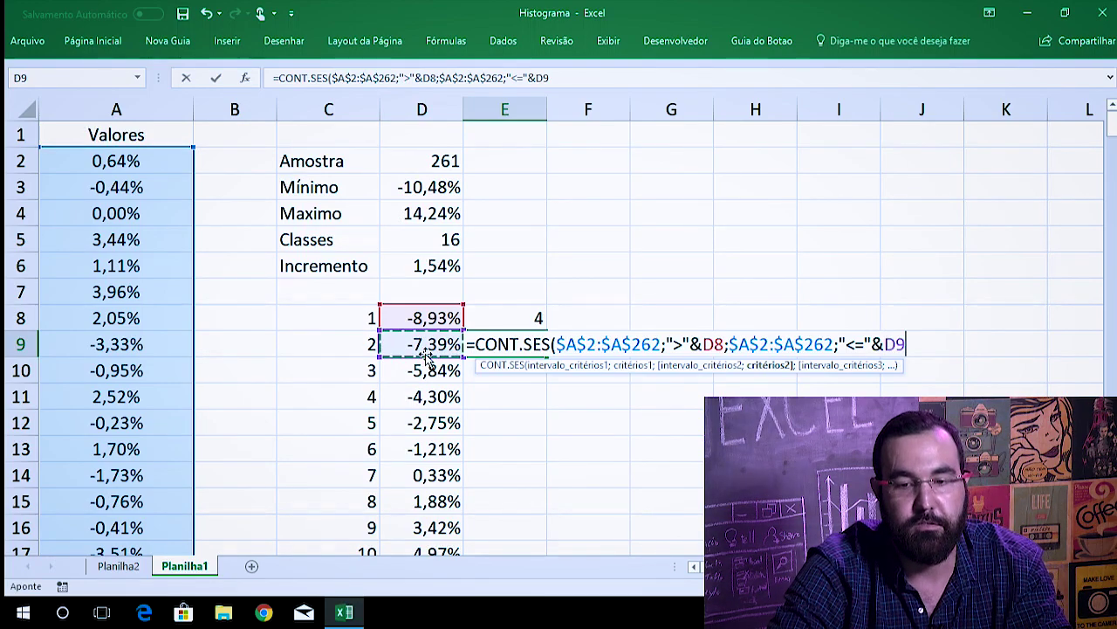
{"action": "key", "text": "Return"}
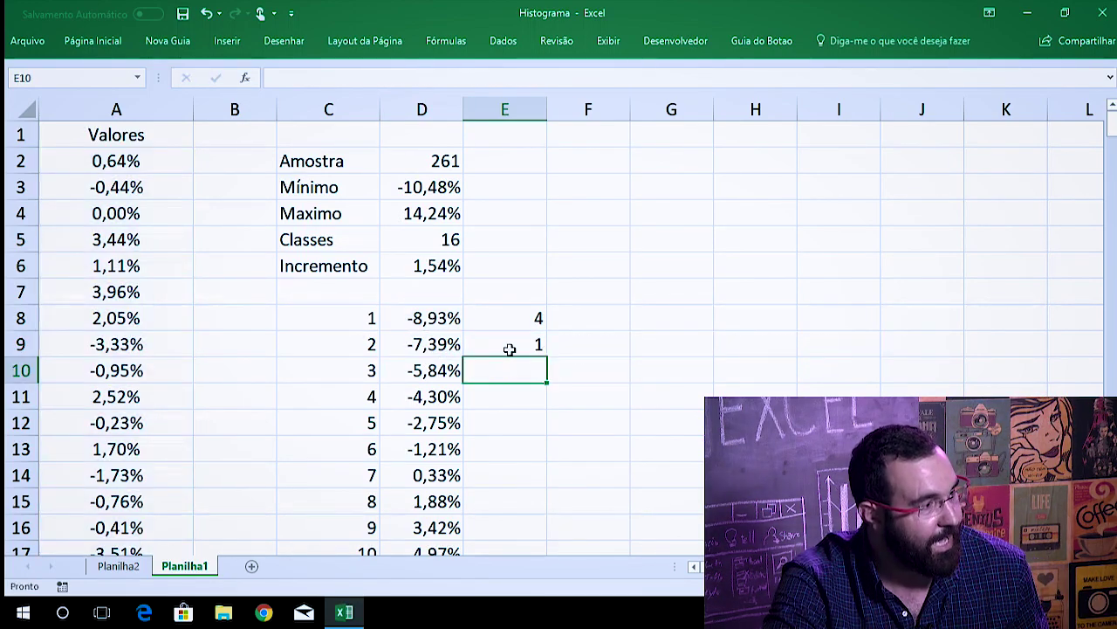
- Fill the class count formula down to E23 and select the counts E8:E23
{"action": "left_click", "coordinate": [509, 347]}
{"action": "double_click", "coordinate": [549, 357]}
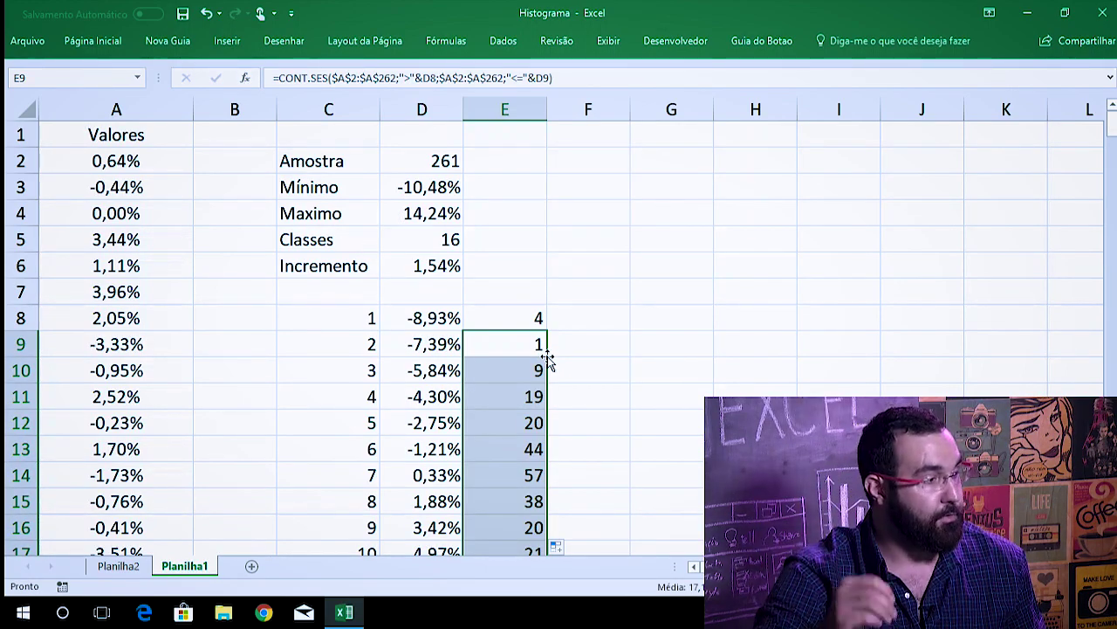
{"action": "left_click", "coordinate": [541, 350]}
{"action": "scroll", "coordinate": [486, 466], "scroll_direction": "down", "scroll_amount": 3}
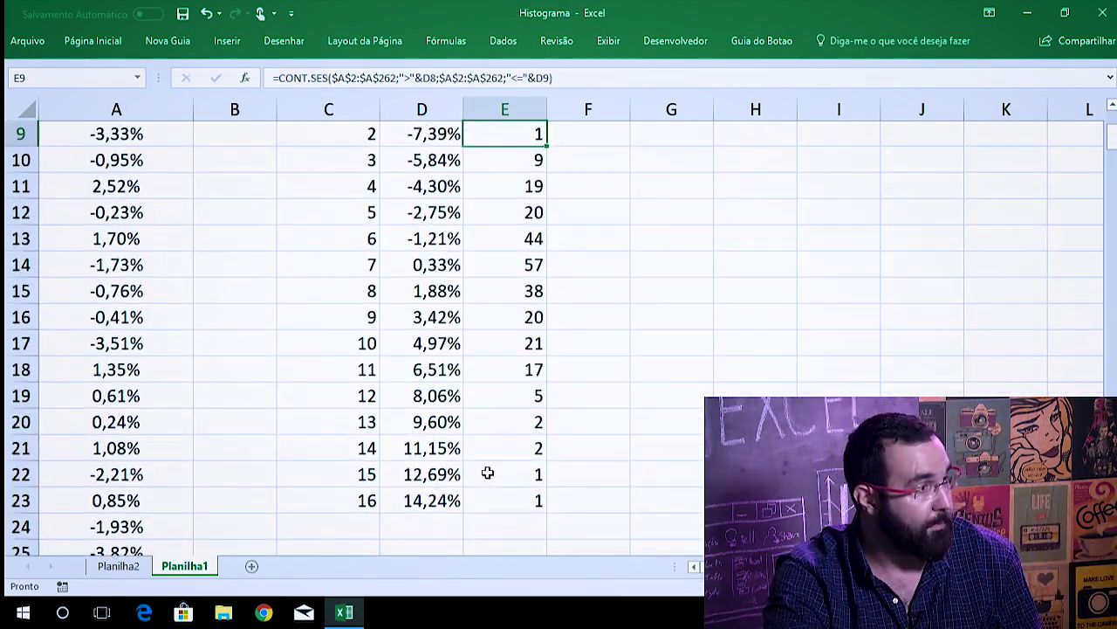
{"action": "key", "text": "Up"}
{"action": "key", "text": "Up"}
{"action": "key", "text": "Up"}
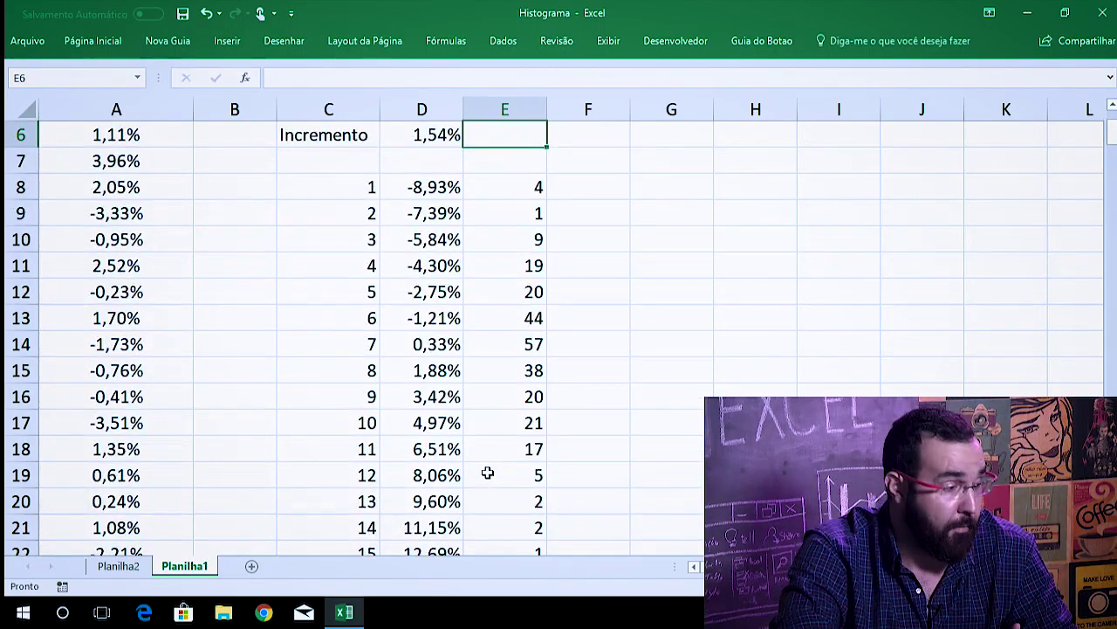
{"action": "key", "text": "Down"}
{"action": "key", "text": "Down"}
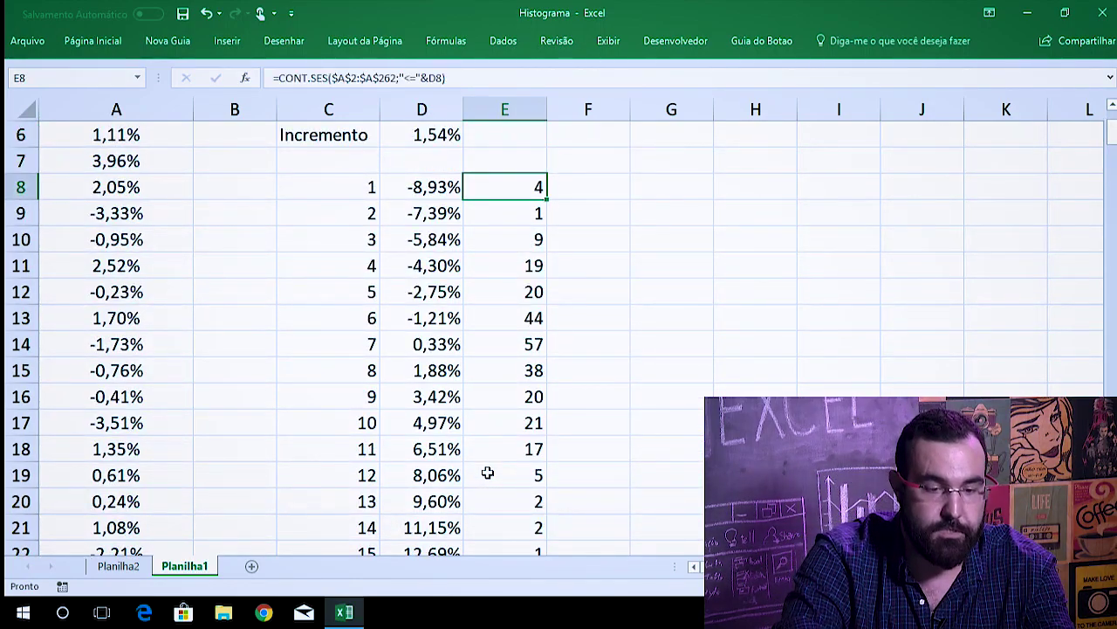
{"action": "key", "text": "shift+Down"}
{"action": "key", "text": "shift+Down"}
{"action": "key", "text": "shift+Down"}
{"action": "key", "text": "shift+Down"}
{"action": "key", "text": "shift+Down"}
{"action": "key", "text": "shift+Down"}
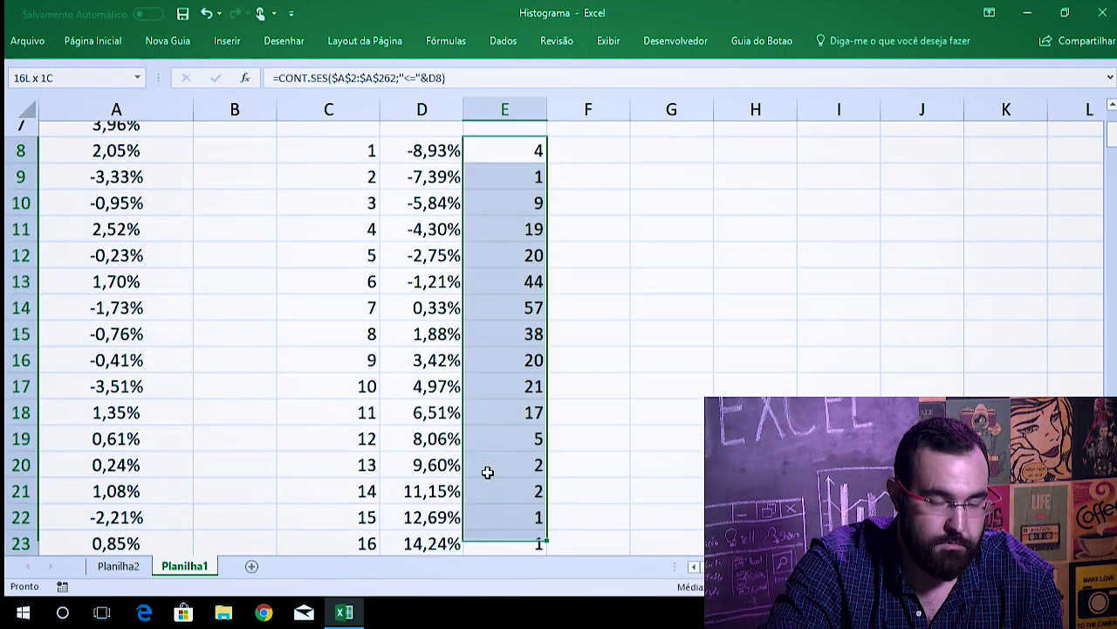
- Insert a 2D clustered column chart of the counts in E8:E23 and drag it to the lower right
{"action": "left_click", "coordinate": [227, 40]}
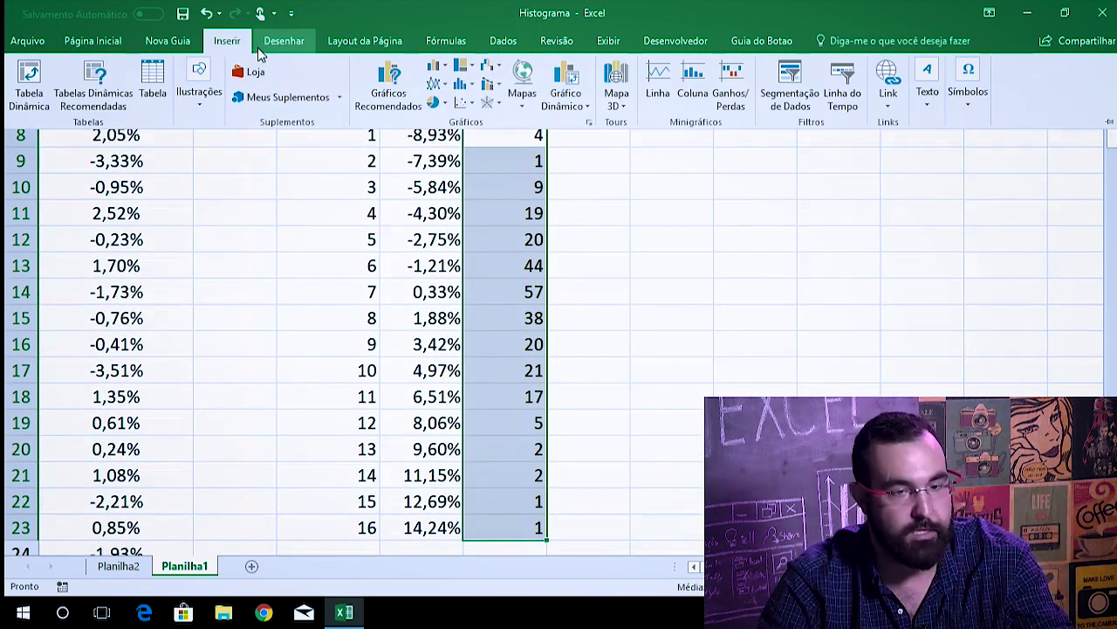
{"action": "left_click", "coordinate": [436, 66]}
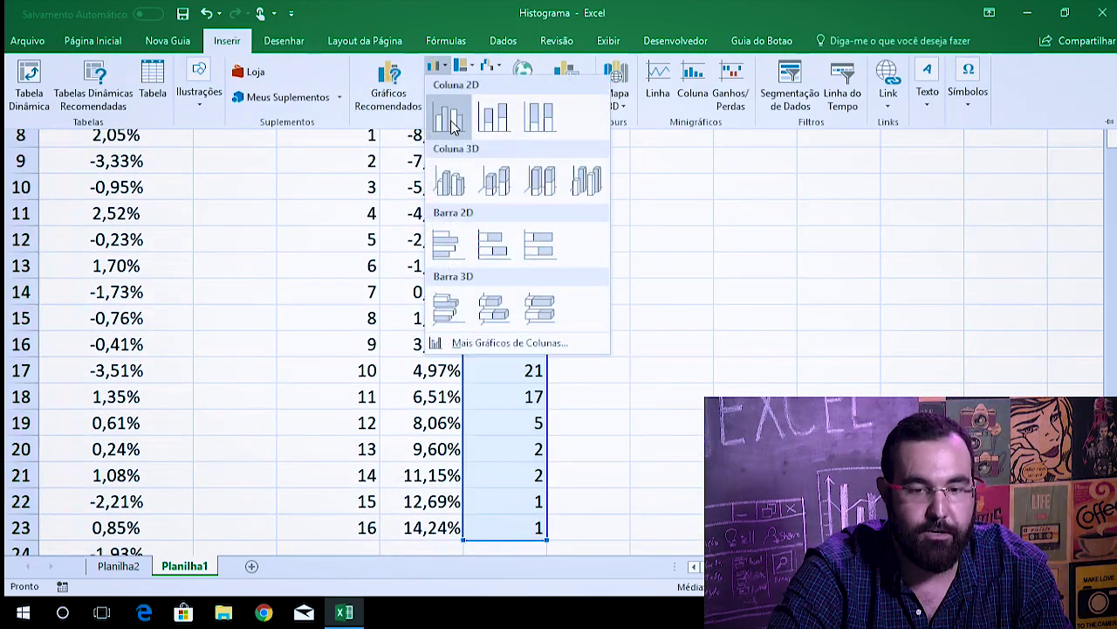
{"action": "left_click", "coordinate": [453, 128]}
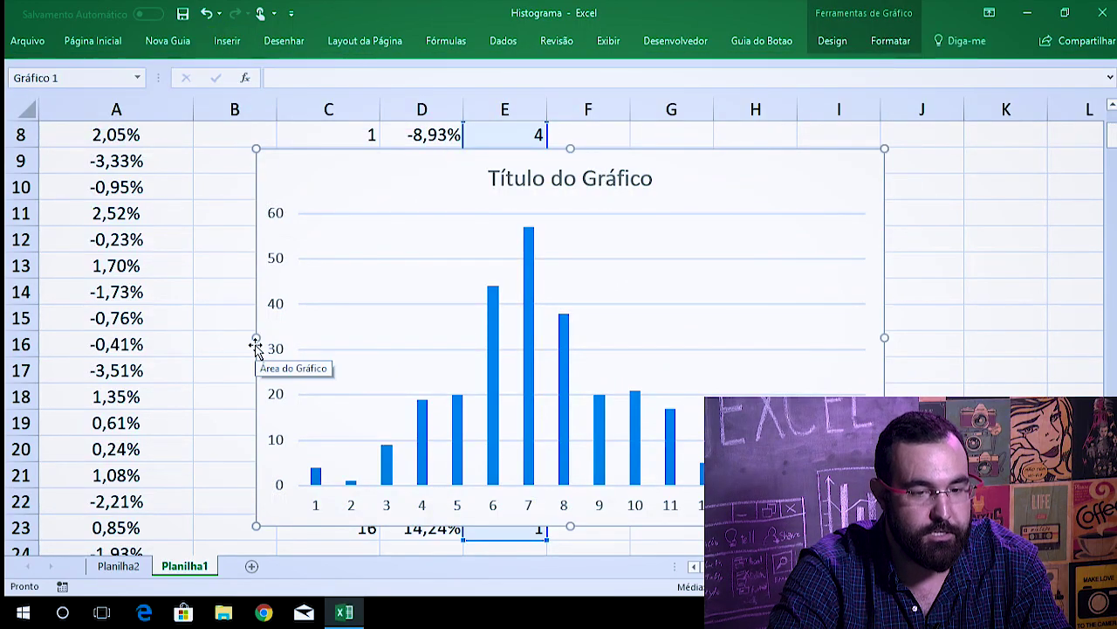
{"action": "mouse_move", "coordinate": [255, 341]}
{"action": "left_mouse_down"}
{"action": "mouse_move", "coordinate": [476, 332]}
{"action": "mouse_move", "coordinate": [579, 162]}
{"action": "mouse_move", "coordinate": [741, 167]}
{"action": "mouse_move", "coordinate": [382, 180]}
{"action": "mouse_move", "coordinate": [96, 171]}
{"action": "mouse_move", "coordinate": [210, 169]}
{"action": "left_mouse_up"}
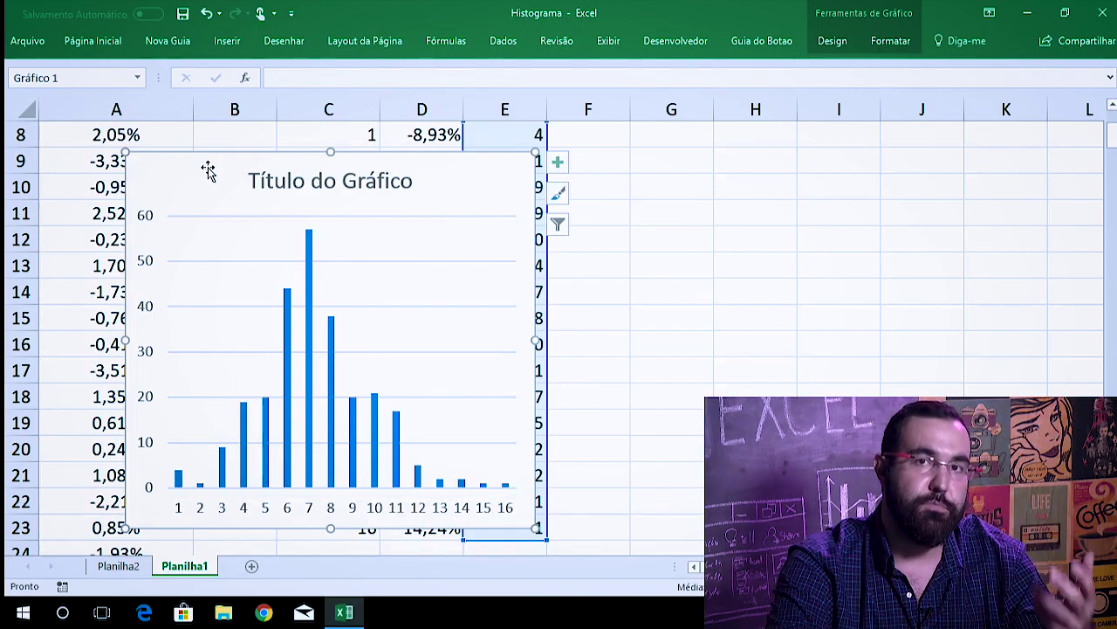
{"action": "mouse_move", "coordinate": [172, 169]}
{"action": "left_mouse_down"}
{"action": "mouse_move", "coordinate": [482, 256]}
{"action": "mouse_move", "coordinate": [724, 381]}
{"action": "left_mouse_up"}
{"action": "left_click", "coordinate": [636, 314]}
- Select all percentage values in column A from A2 down to A262
{"action": "key", "text": "Left"}
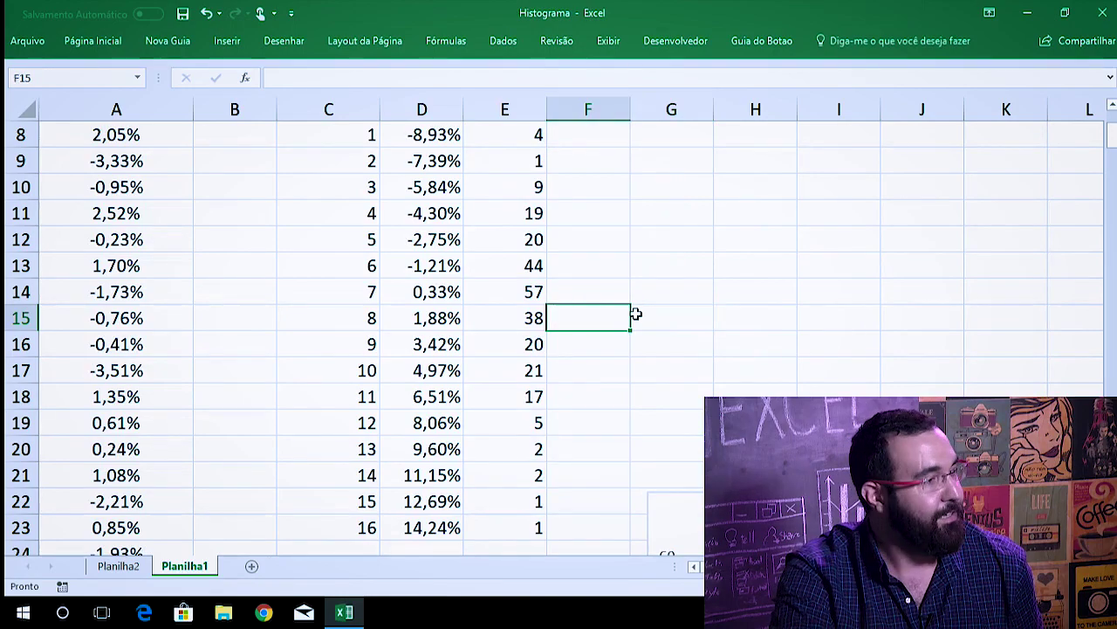
{"action": "key", "text": "Up"}
{"action": "key", "text": "Up"}
{"action": "key", "text": "Up"}
{"action": "key", "text": "Up"}
{"action": "key", "text": "Up"}
{"action": "scroll", "coordinate": [637, 315], "scroll_direction": "up", "scroll_amount": 3}
{"action": "left_click", "coordinate": [147, 163]}
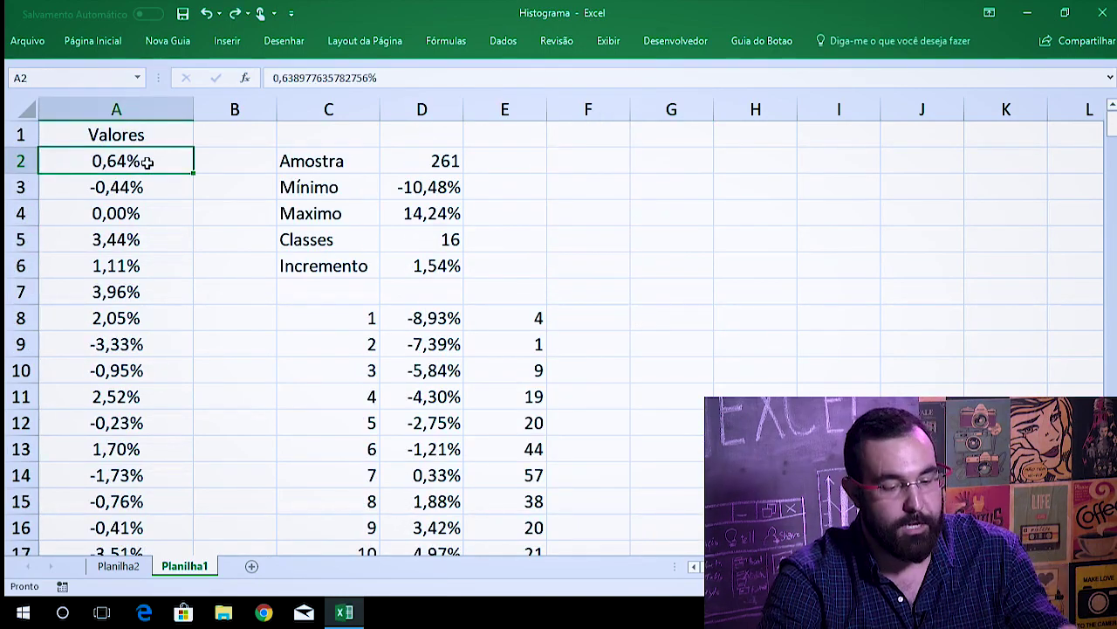
{"action": "key", "text": "ctrl+shift+Down"}
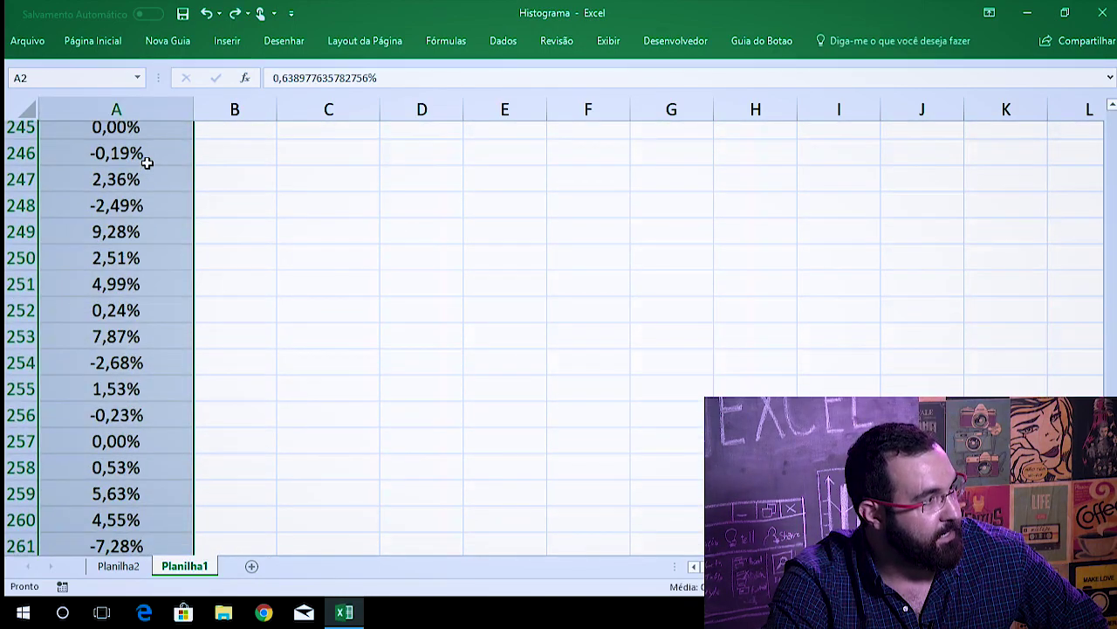
- Insert a statistical Histogram chart of the selected values and place it beside the data
{"action": "left_click", "coordinate": [227, 40]}
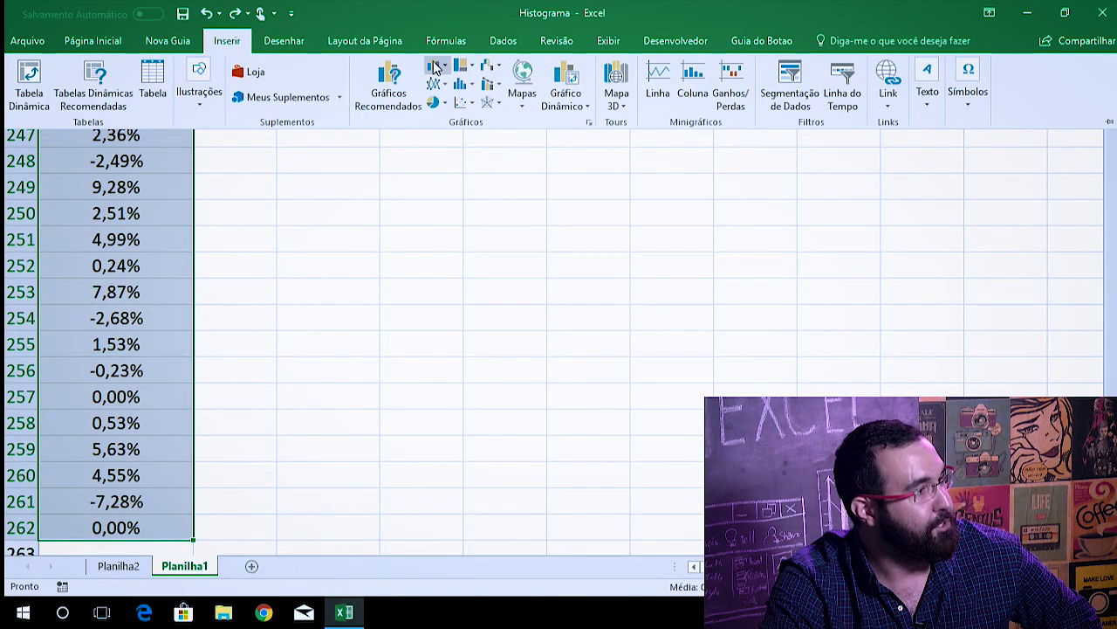
{"action": "left_click", "coordinate": [465, 88]}
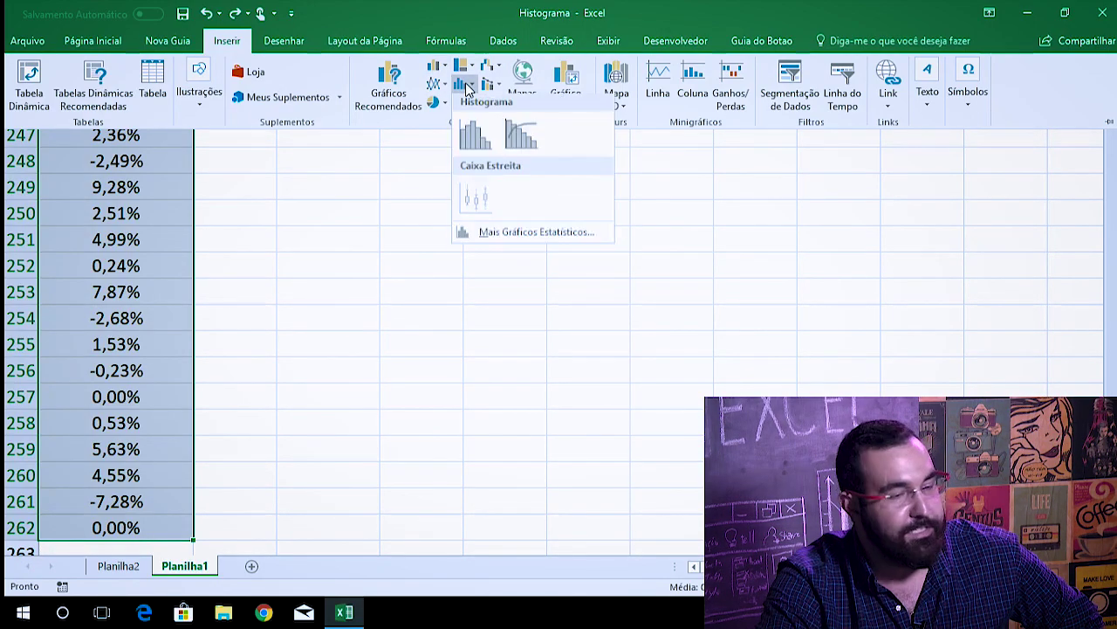
{"action": "left_click", "coordinate": [473, 131]}
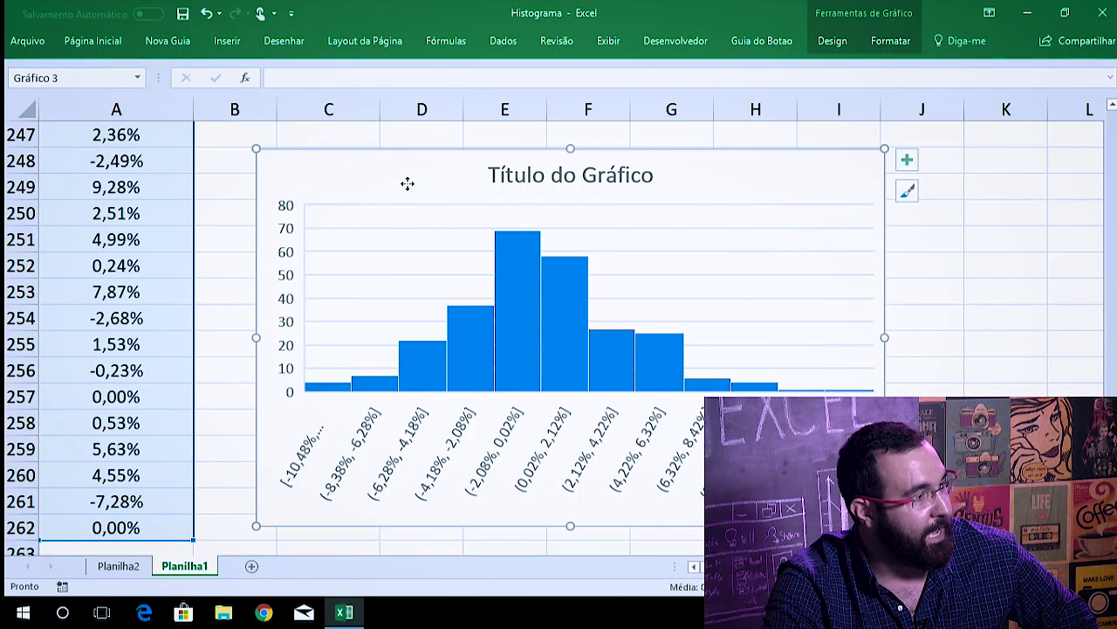
{"action": "left_click_drag", "start_coordinate": [408, 184], "coordinate": [273, 176]}
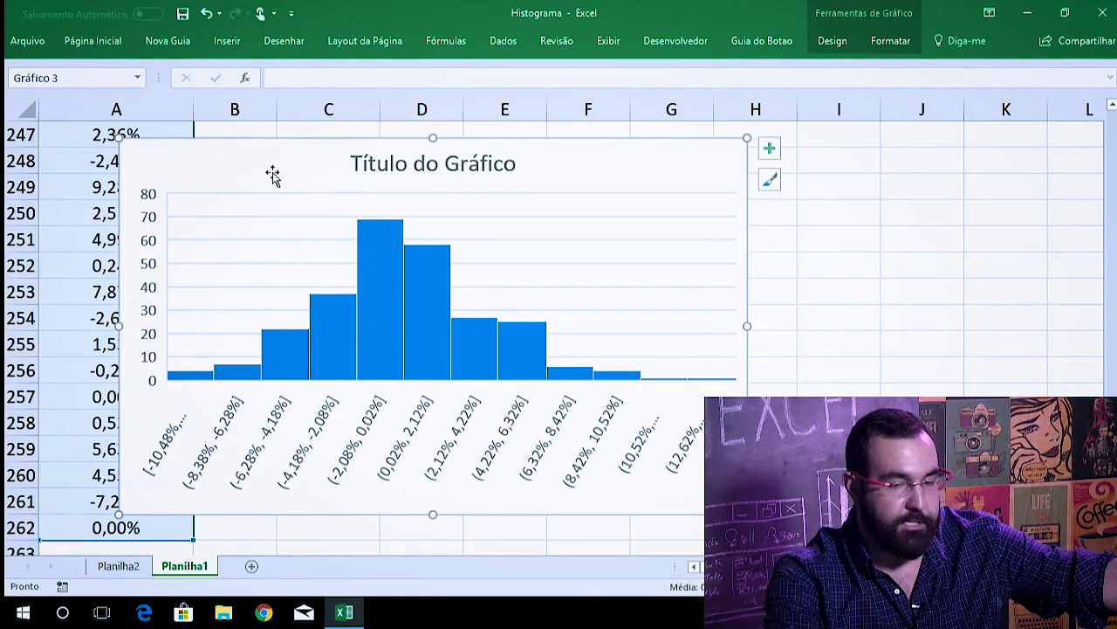
- Set the histogram's horizontal axis to 16 bins, giving a bin width of about 1,54%
{"action": "right_click", "coordinate": [272, 428]}
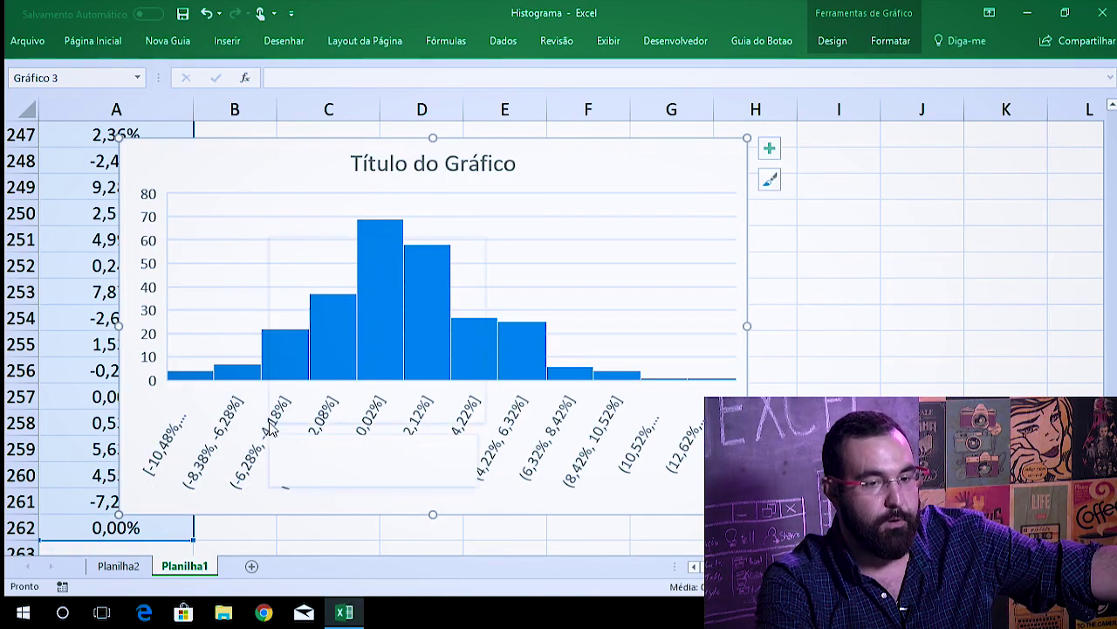
{"action": "left_click", "coordinate": [318, 410]}
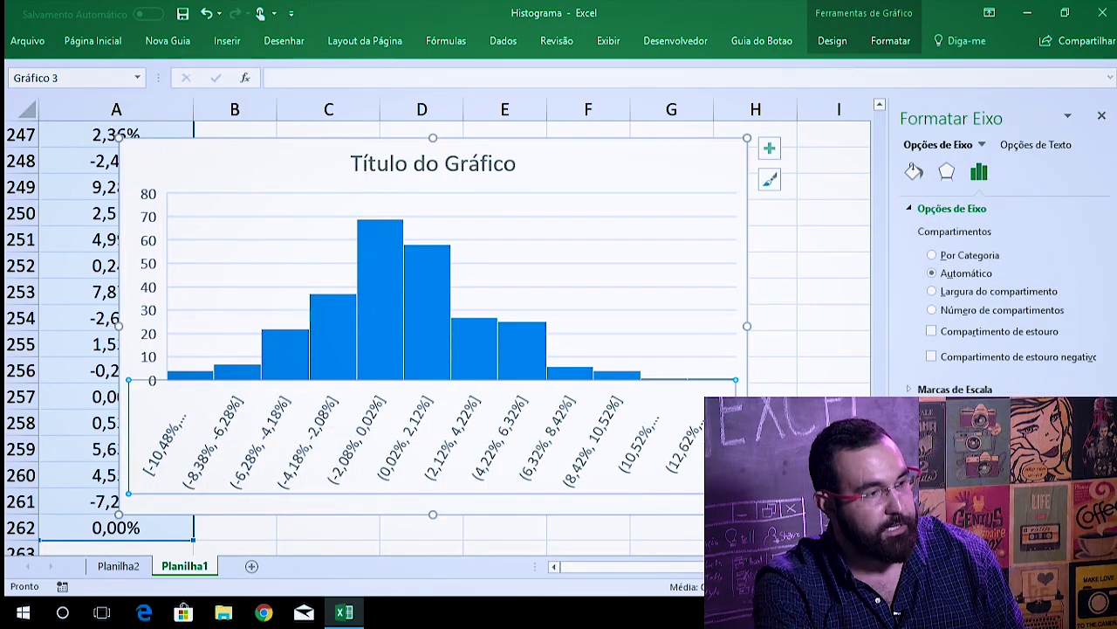
{"action": "left_click_drag", "start_coordinate": [952, 118], "coordinate": [466, 123]}
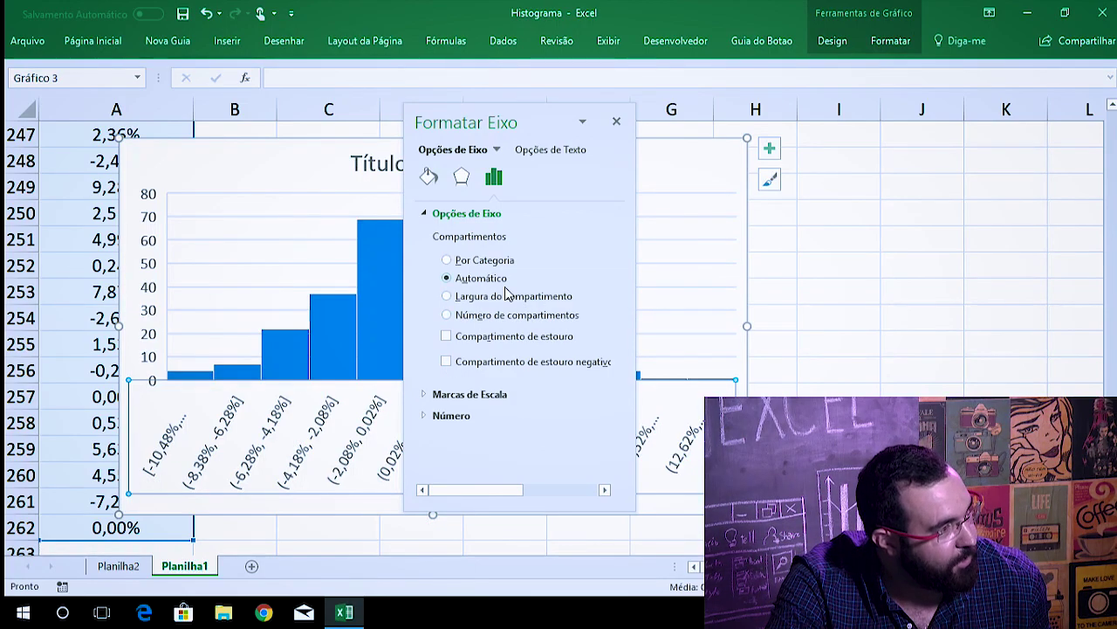
{"action": "left_click", "coordinate": [486, 318]}
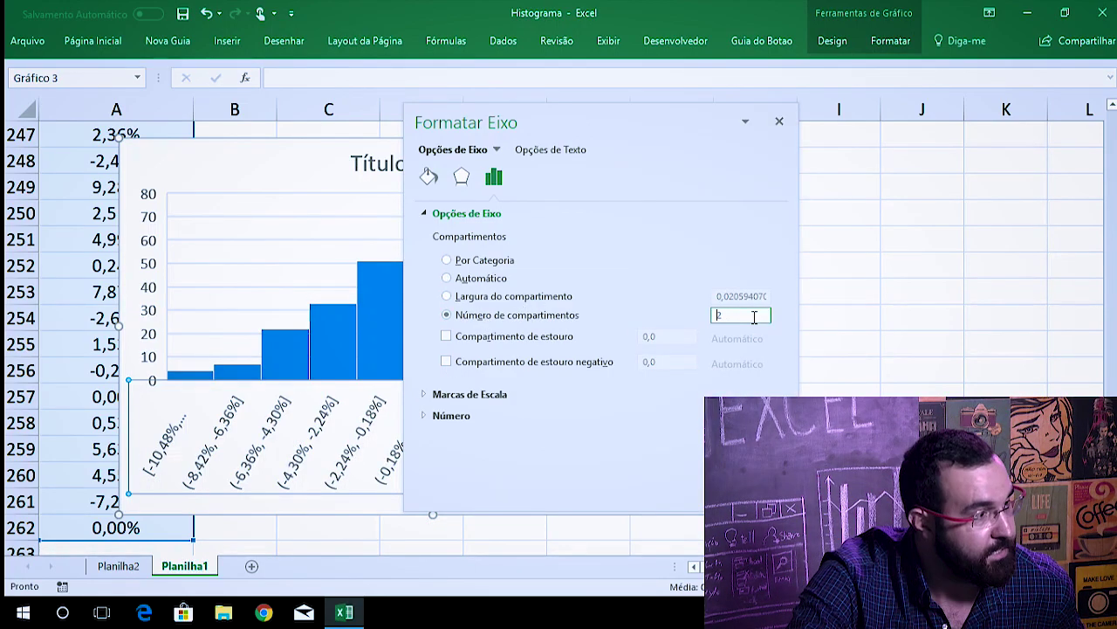
{"action": "type", "text": "16"}
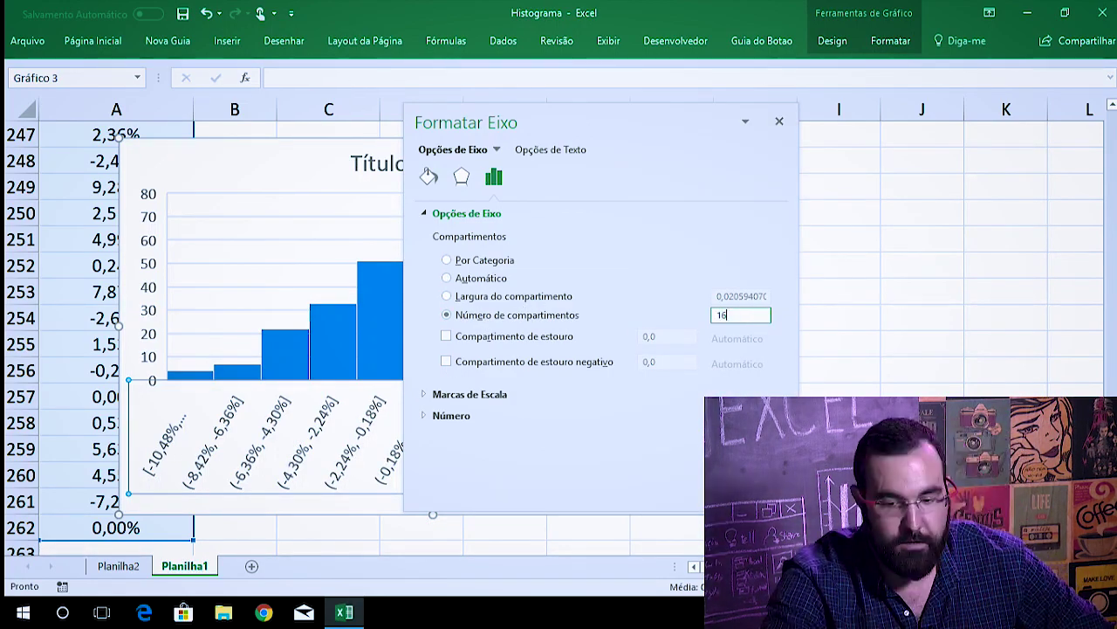
{"action": "type", "text": "16"}
{"action": "key", "text": "Return"}
{"action": "mouse_move", "coordinate": [610, 116]}
{"action": "left_mouse_down"}
{"action": "mouse_move", "coordinate": [890, 153]}
{"action": "mouse_move", "coordinate": [957, 139]}
{"action": "mouse_move", "coordinate": [956, 154]}
{"action": "mouse_move", "coordinate": [774, 166]}
{"action": "left_mouse_up"}
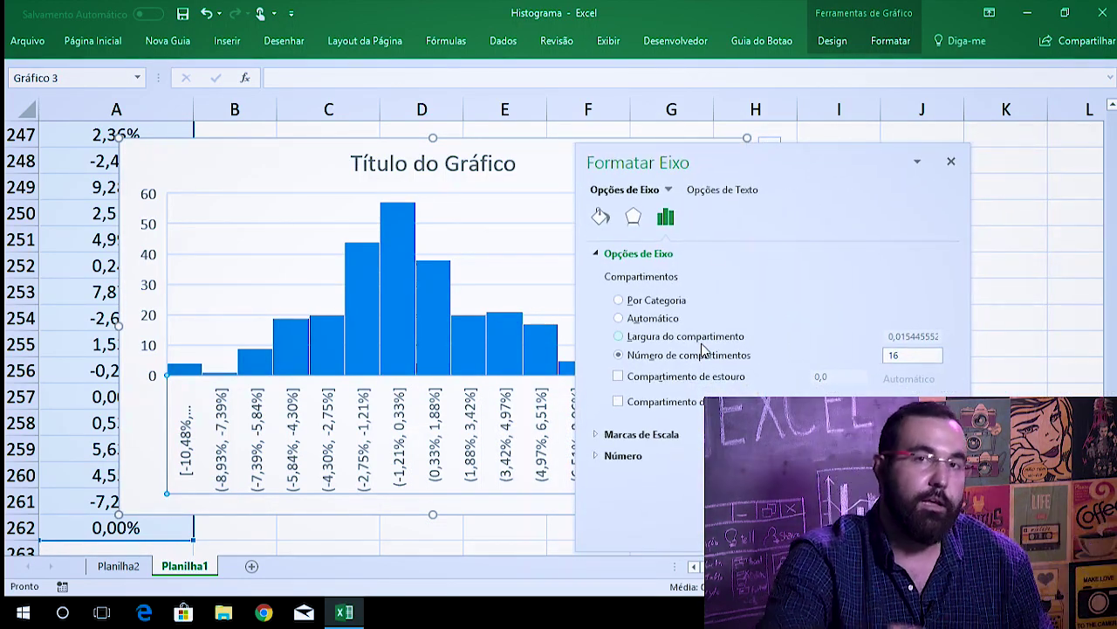